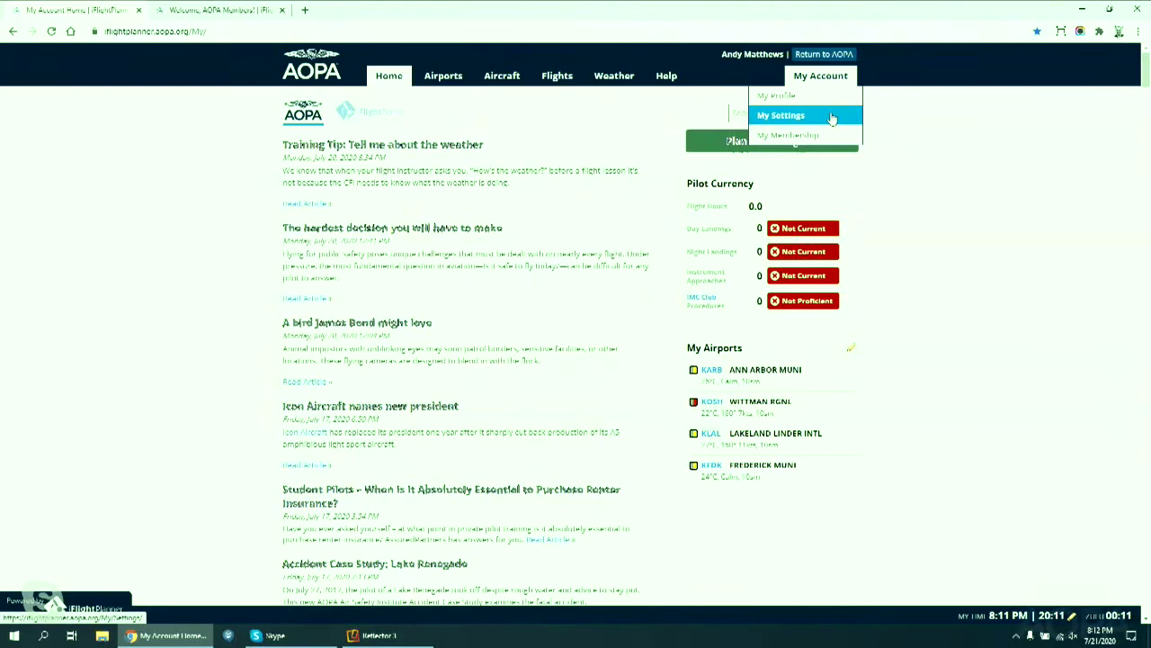
# Open the account's aviation settings and look through the available time zones in the time settings.
pyautogui.click(832, 117)
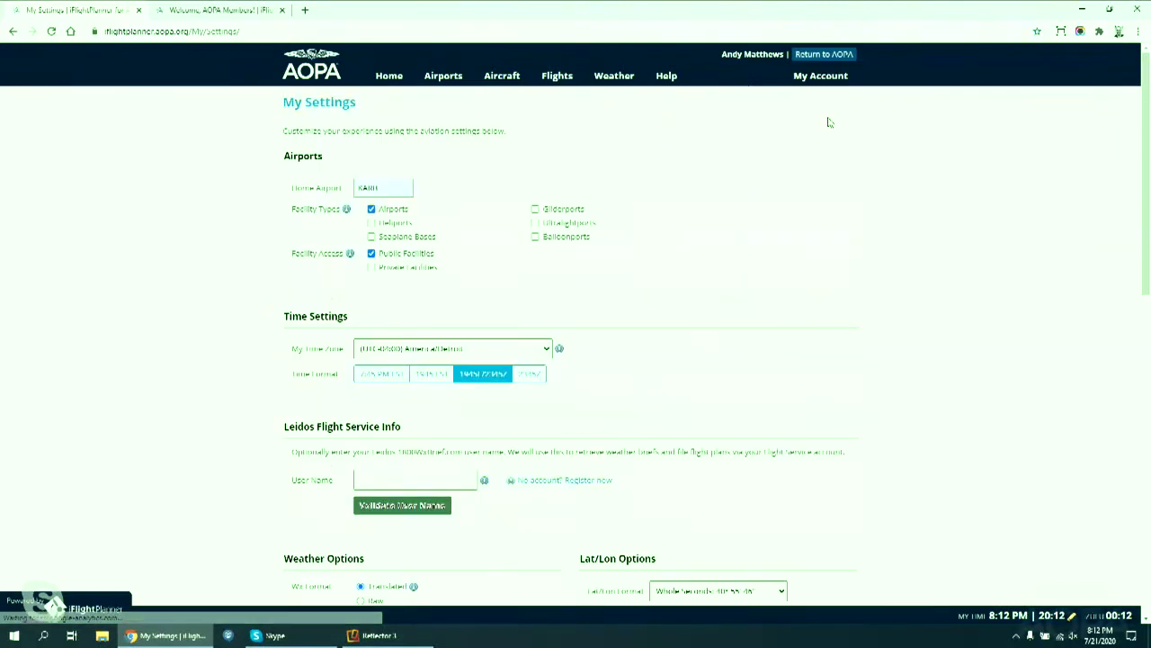
pyautogui.scroll(-1, 684, 270)
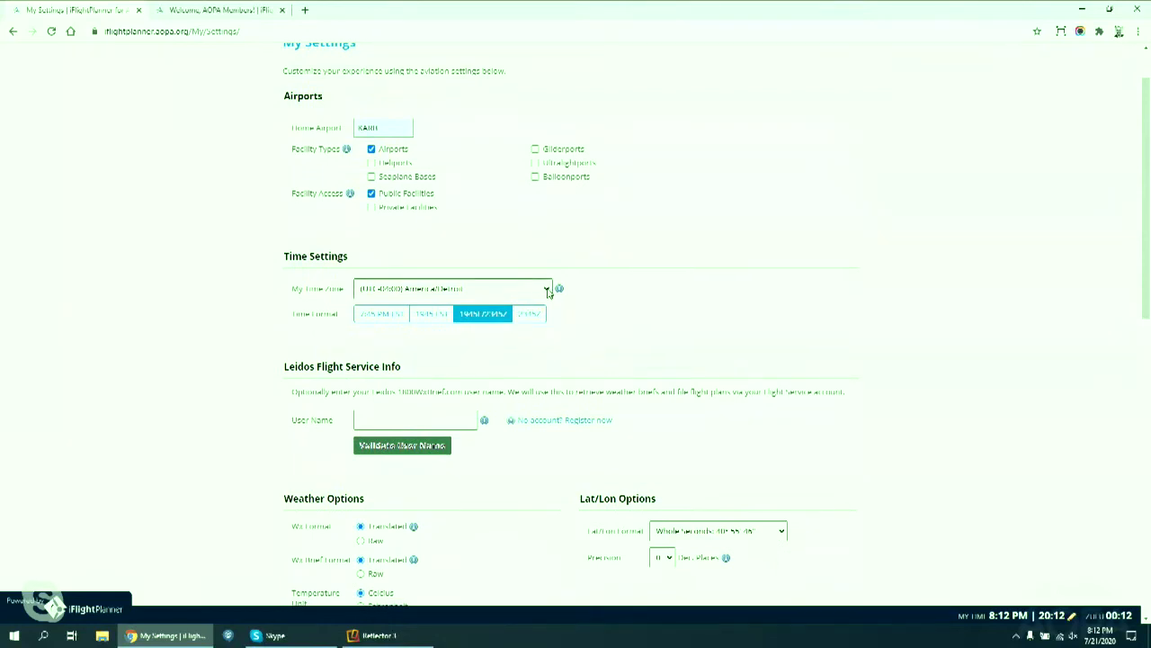
pyautogui.click(546, 290)
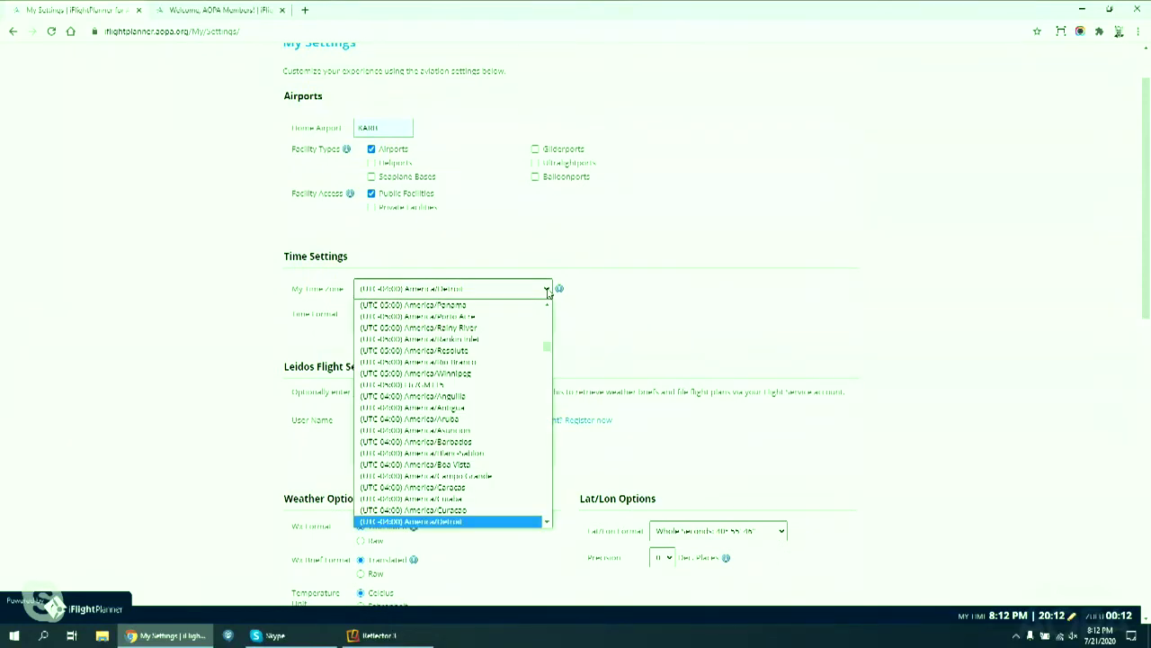
pyautogui.click(546, 289)
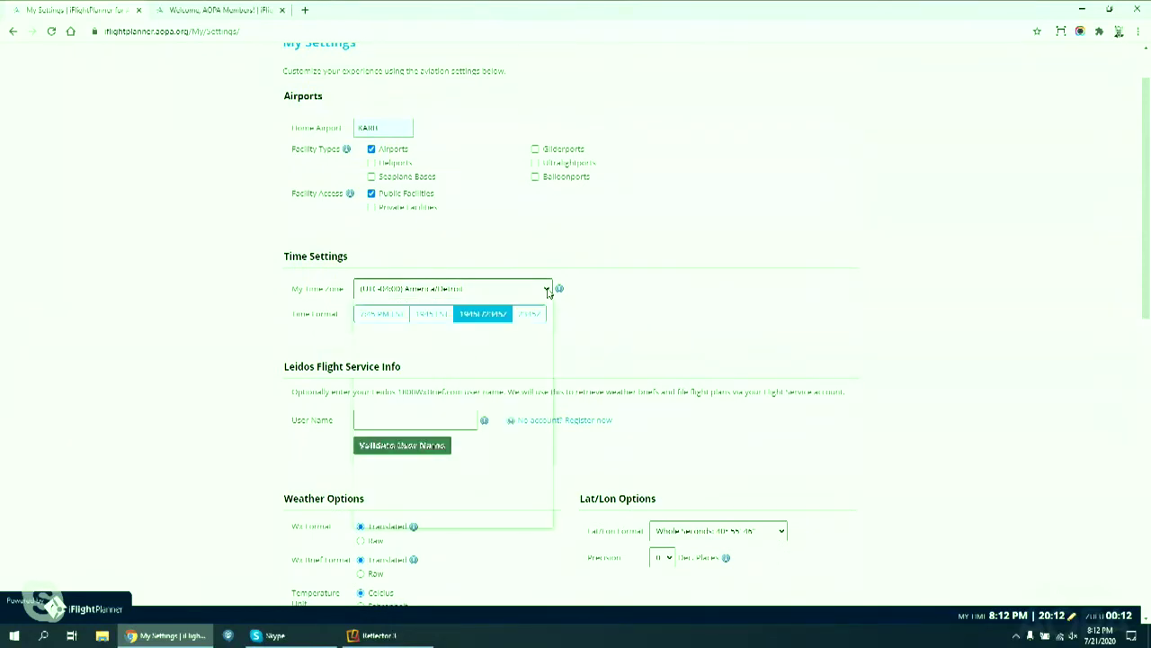
# Try each time format, select the combined 24-hour local and Zulu format, and save the settings.
pyautogui.click(379, 320)
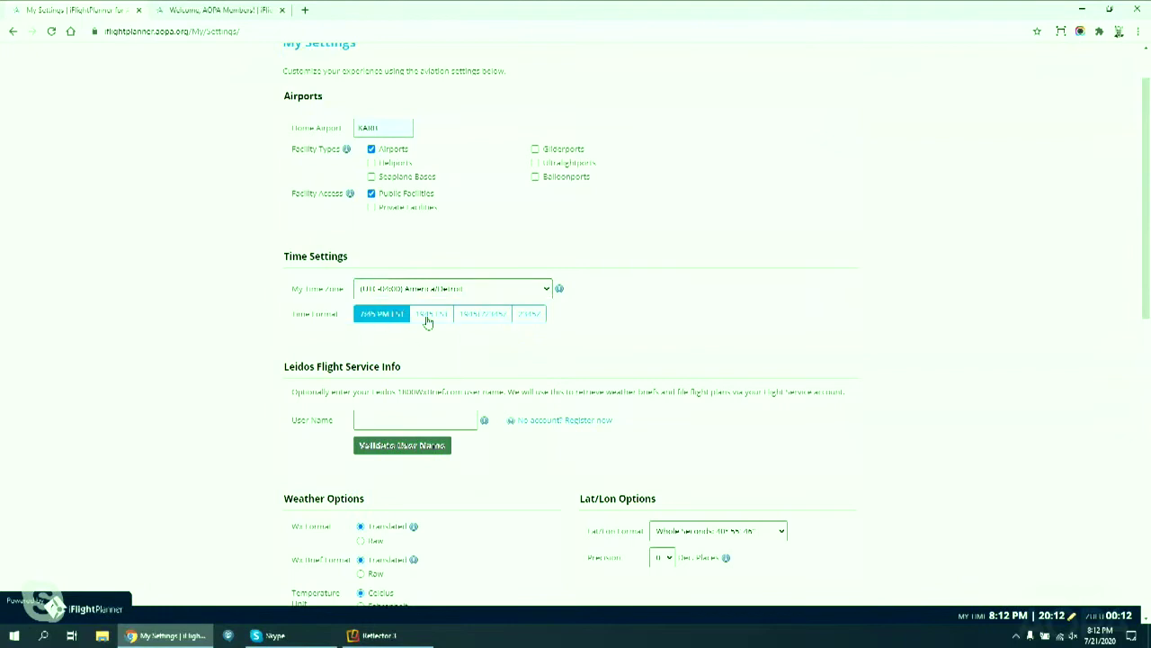
pyautogui.click(435, 320)
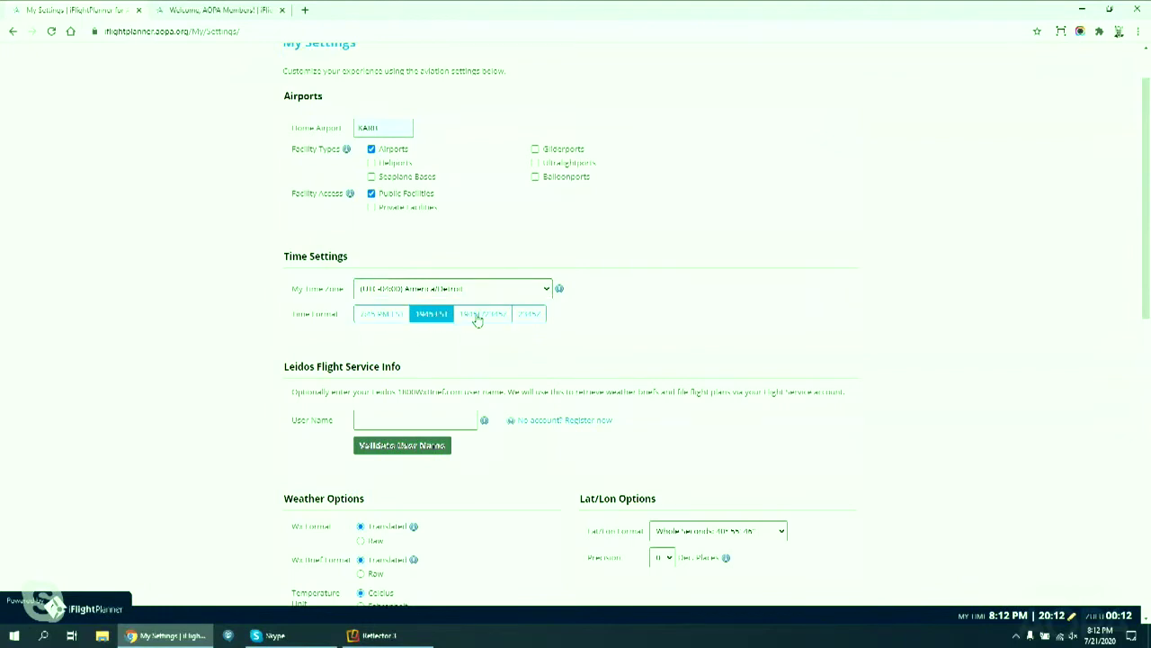
pyautogui.click(483, 316)
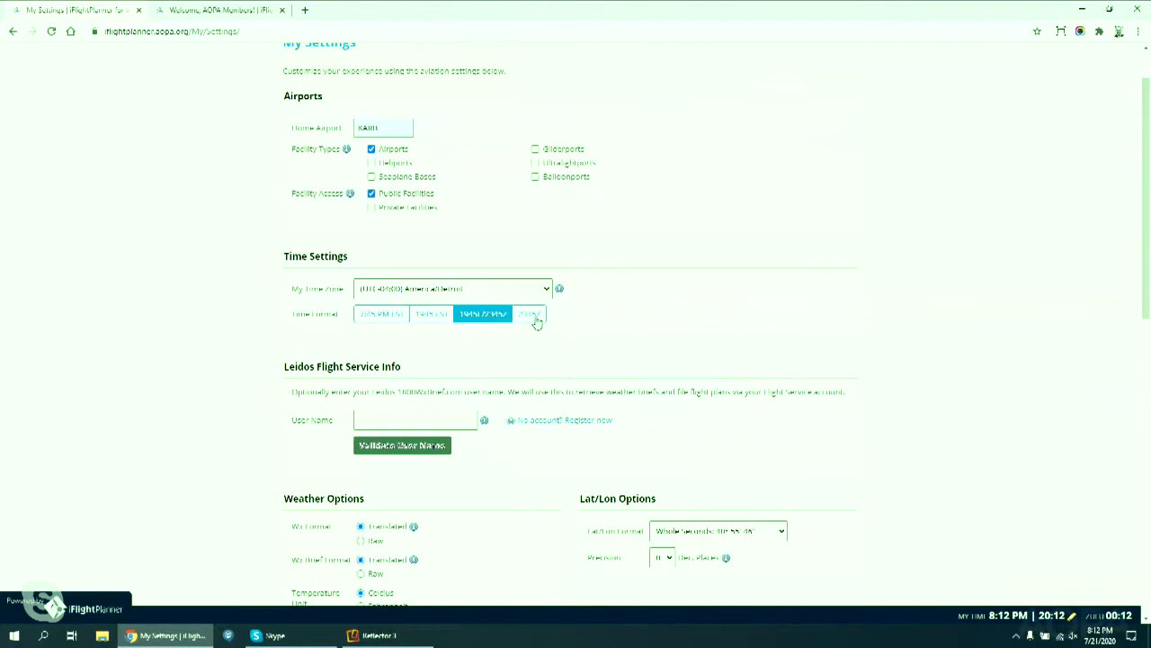
pyautogui.click(534, 318)
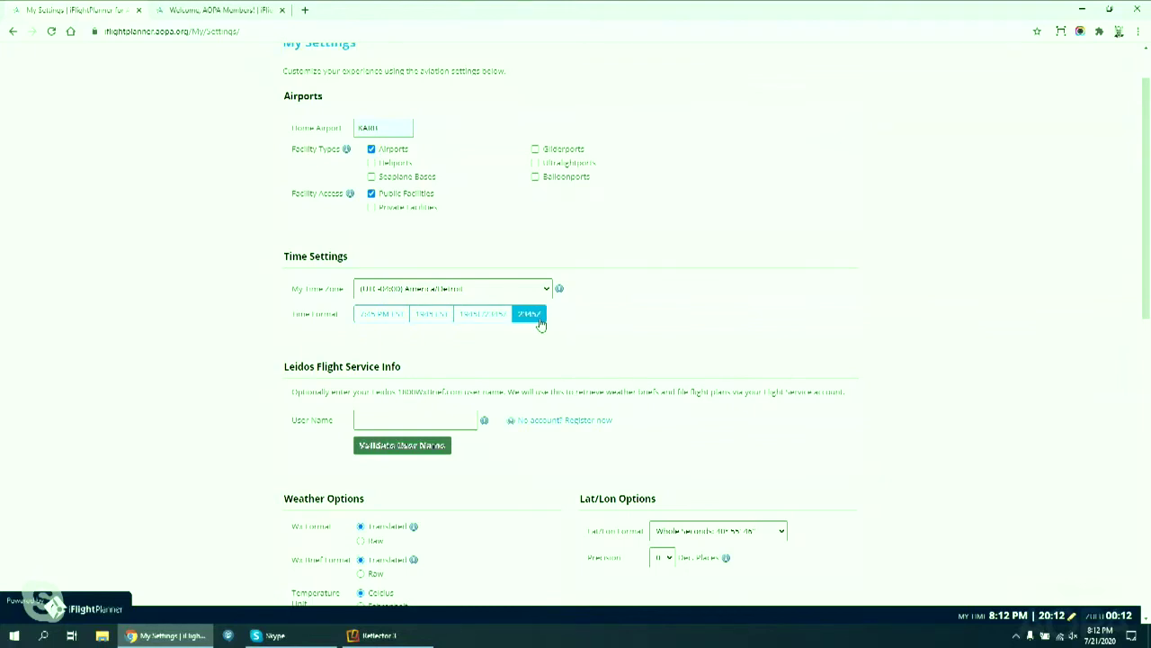
pyautogui.click(482, 322)
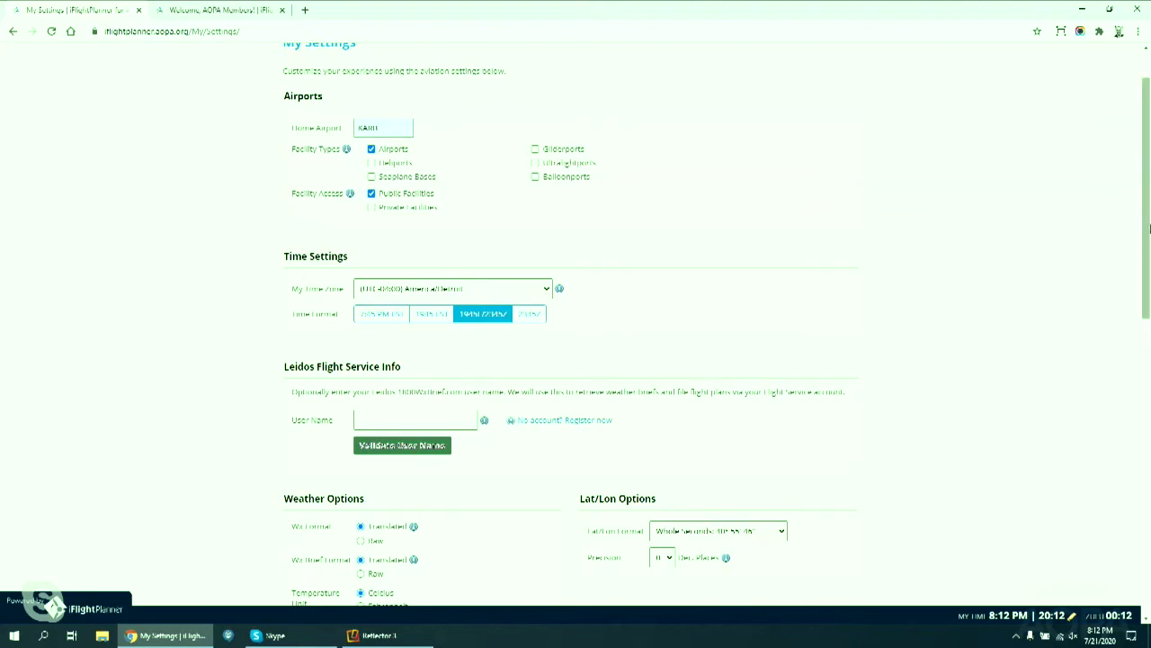
pyautogui.moveTo(1146, 225); pyautogui.dragTo(1149, 529)
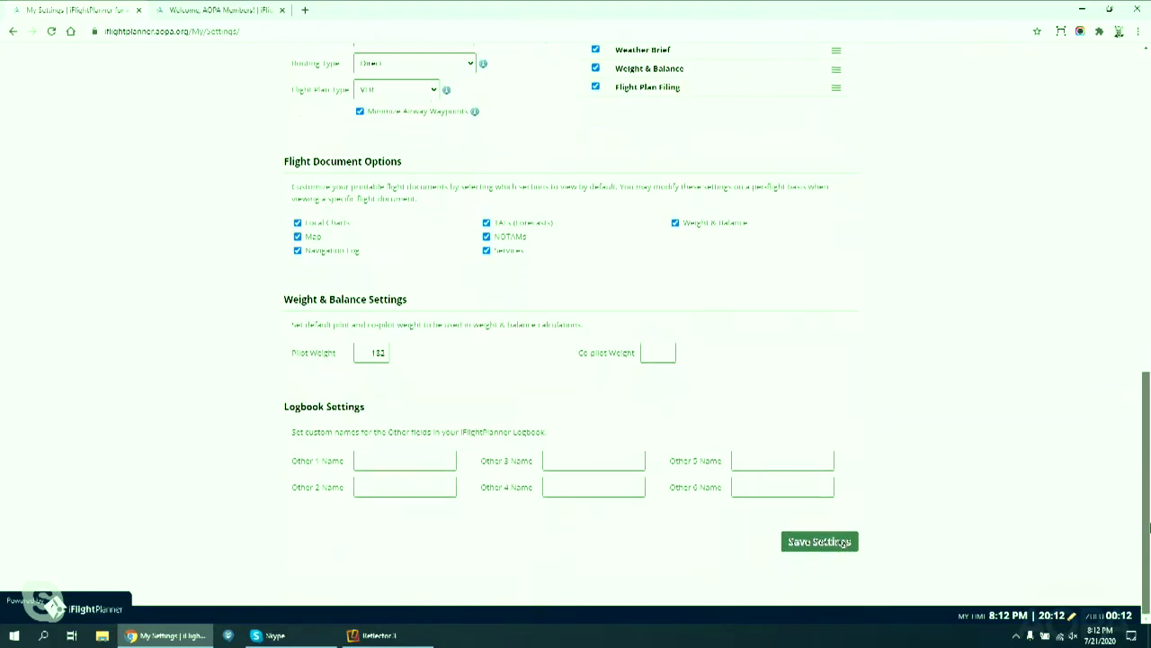
pyautogui.click(816, 546)
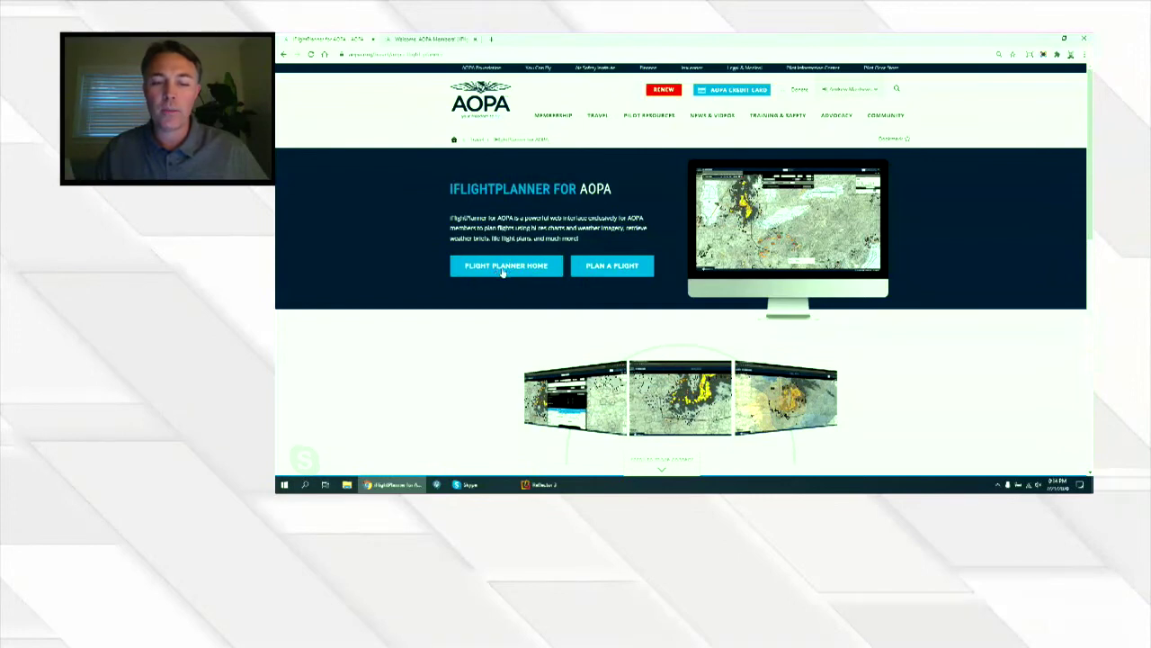
# Start planning a new flight and review the available map layers.
pyautogui.click(615, 269)
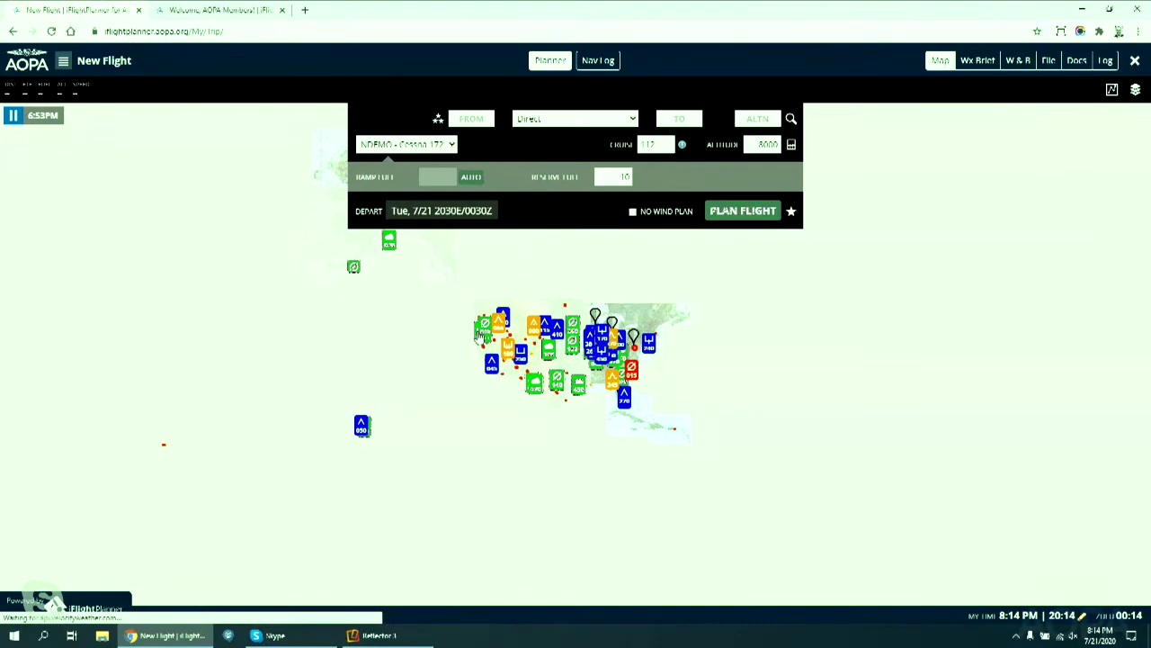
pyautogui.scroll(2, 481, 332)
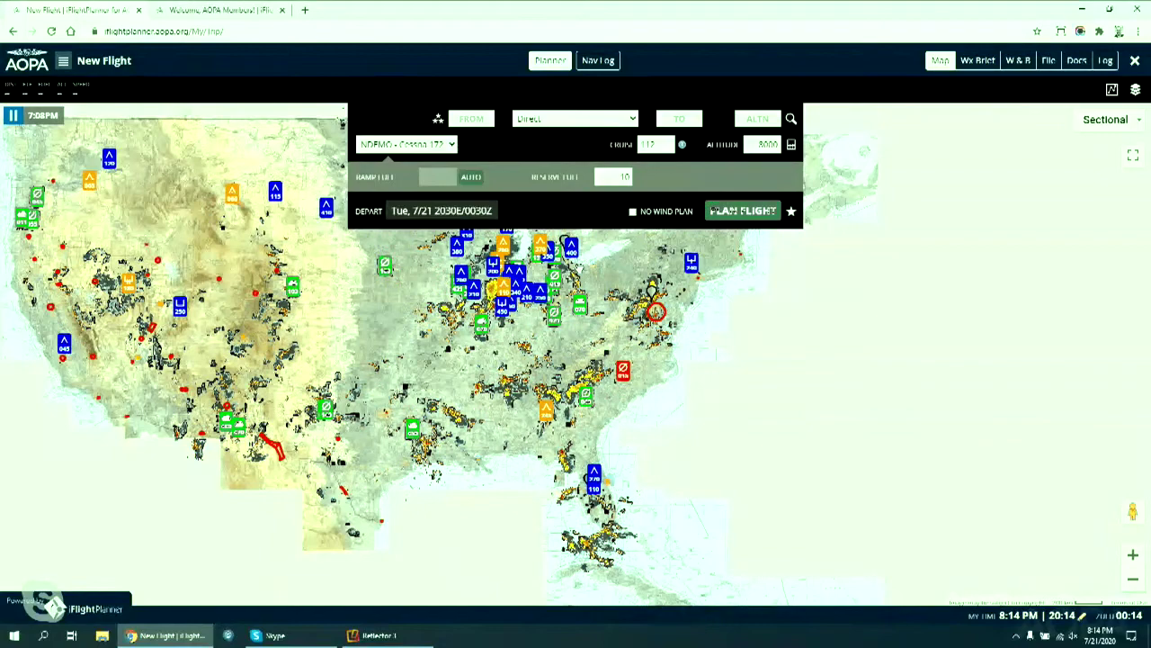
pyautogui.click(1135, 90)
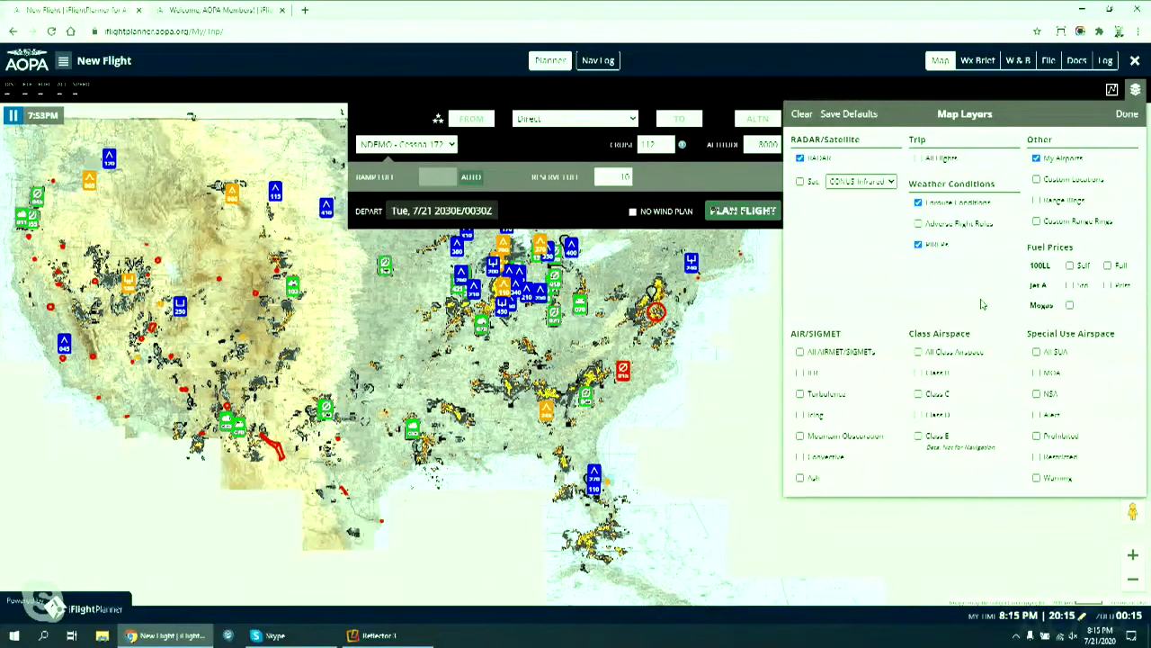
pyautogui.click(1124, 115)
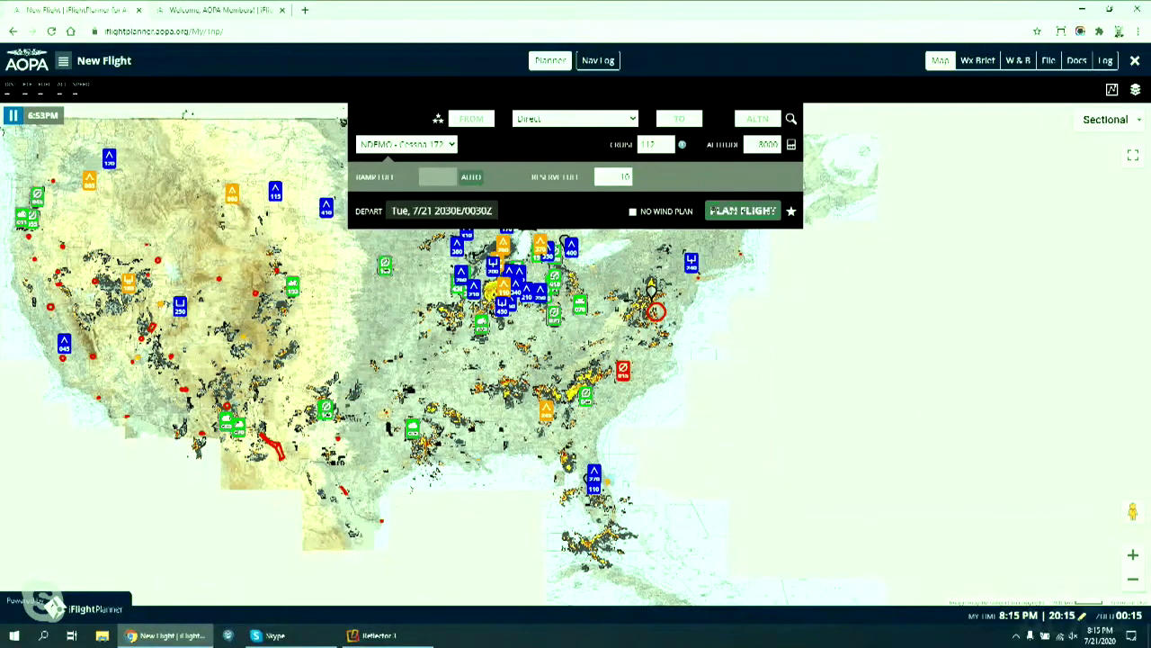
# Pause the radar animation on the map and take a closer look at the eastern US.
pyautogui.click(13, 116)
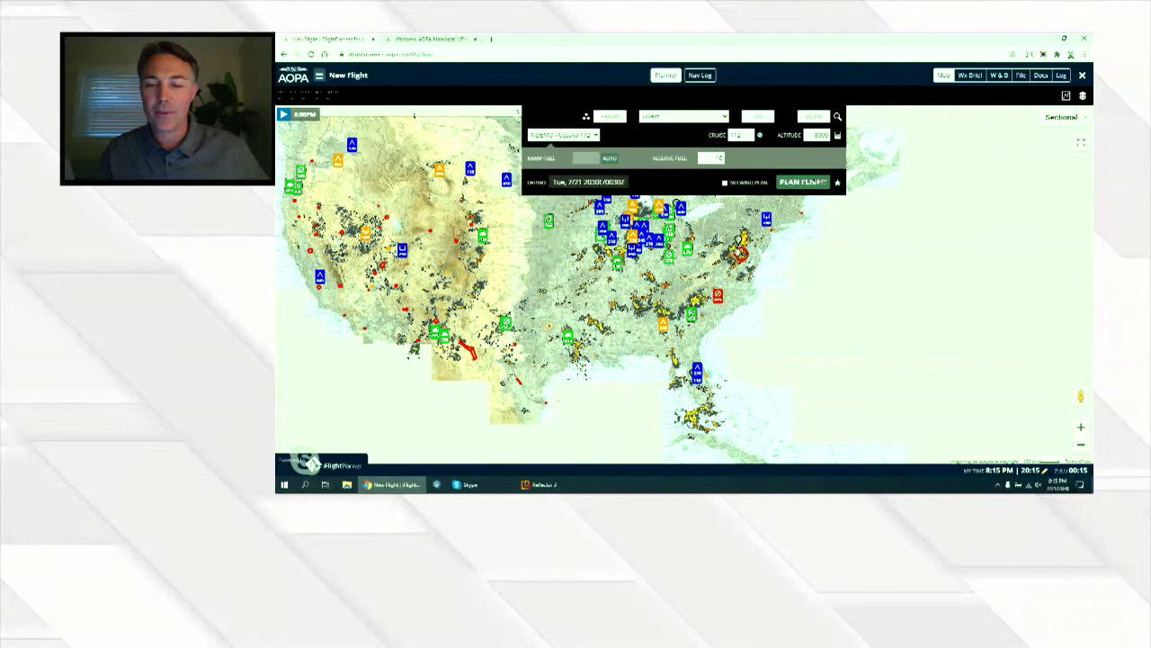
pyautogui.scroll(2, 738, 253)
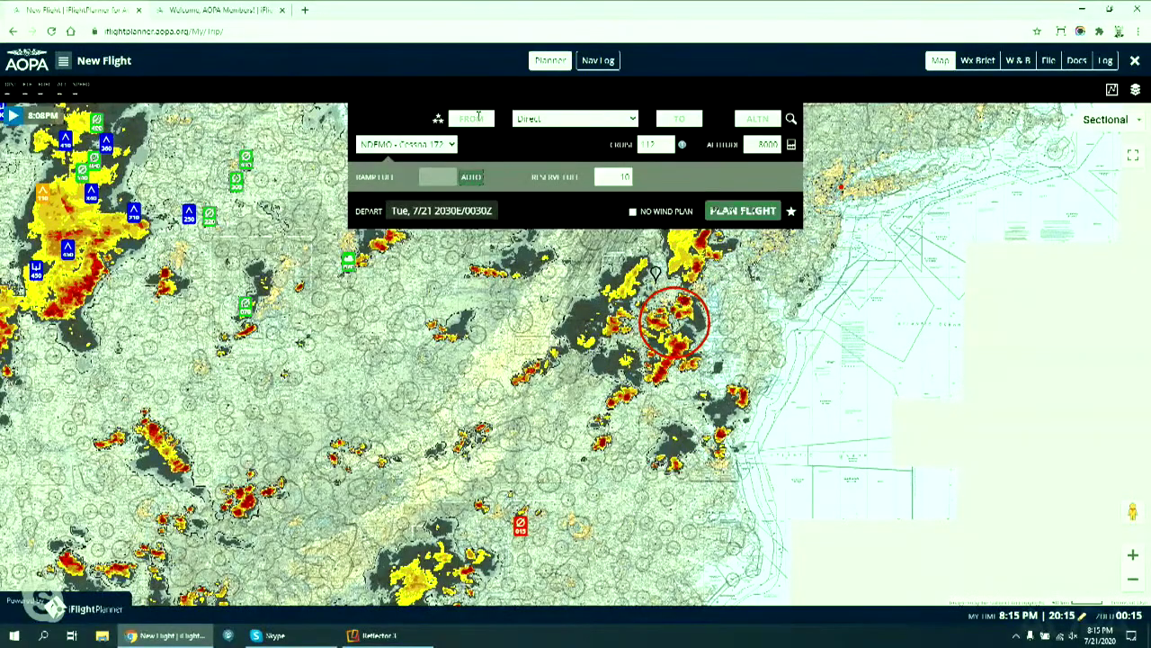
# Plan a Direct flight from KFDK to KOSH using the airports saved under My Airports.
pyautogui.click(478, 116)
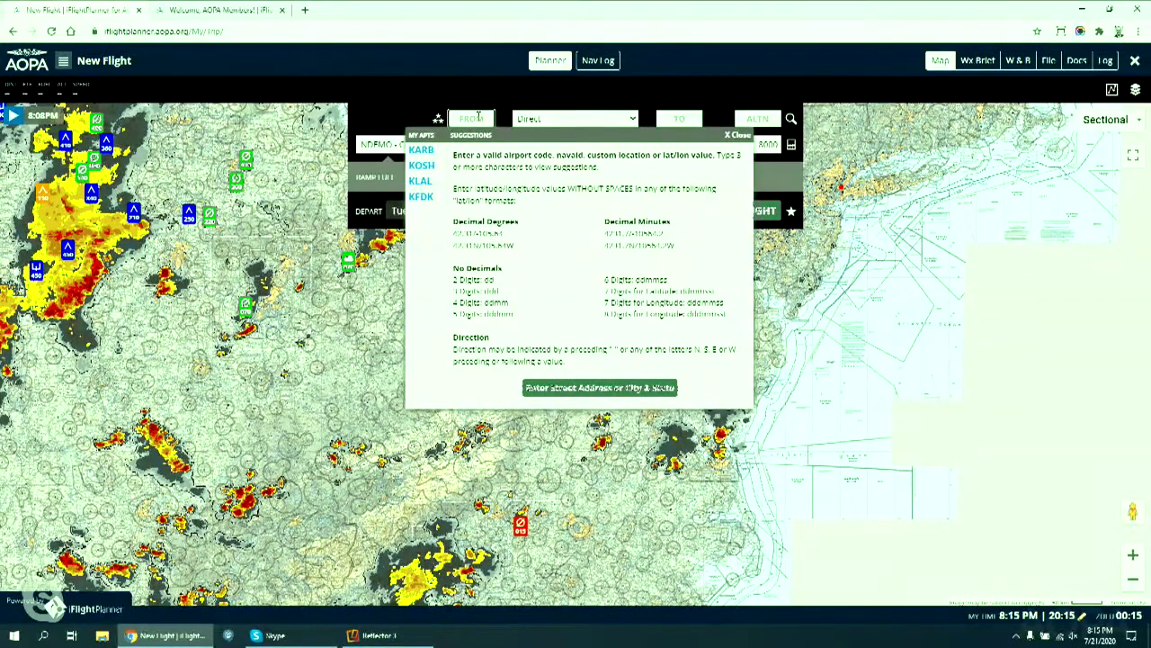
pyautogui.click(427, 197)
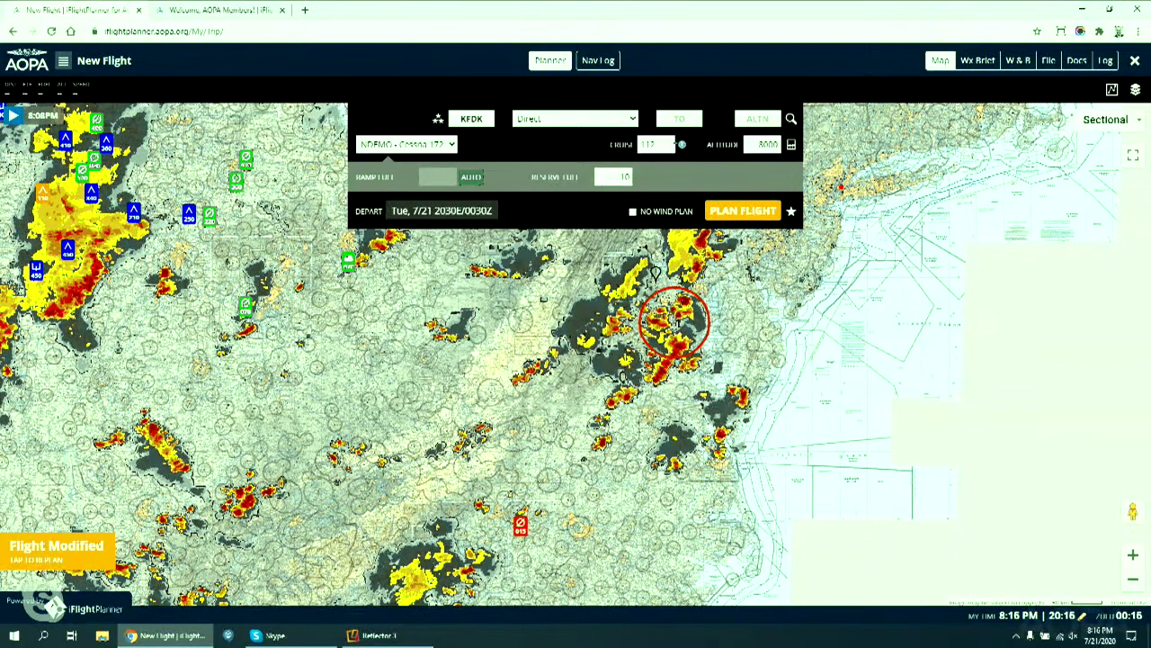
pyautogui.click(679, 119)
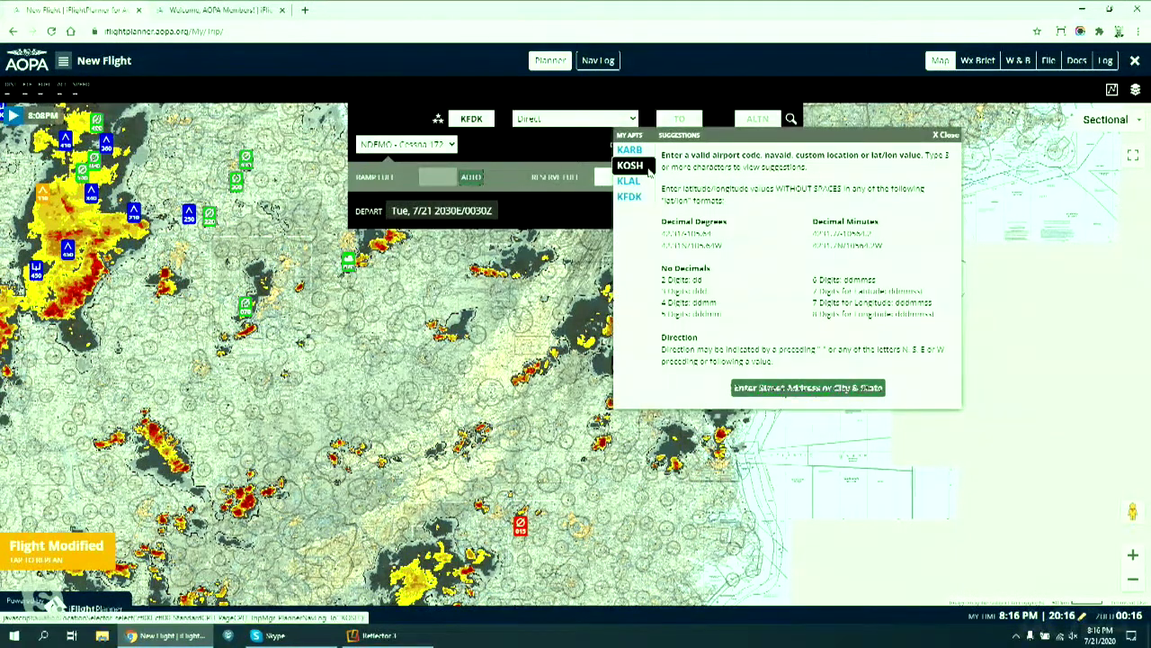
pyautogui.click(632, 165)
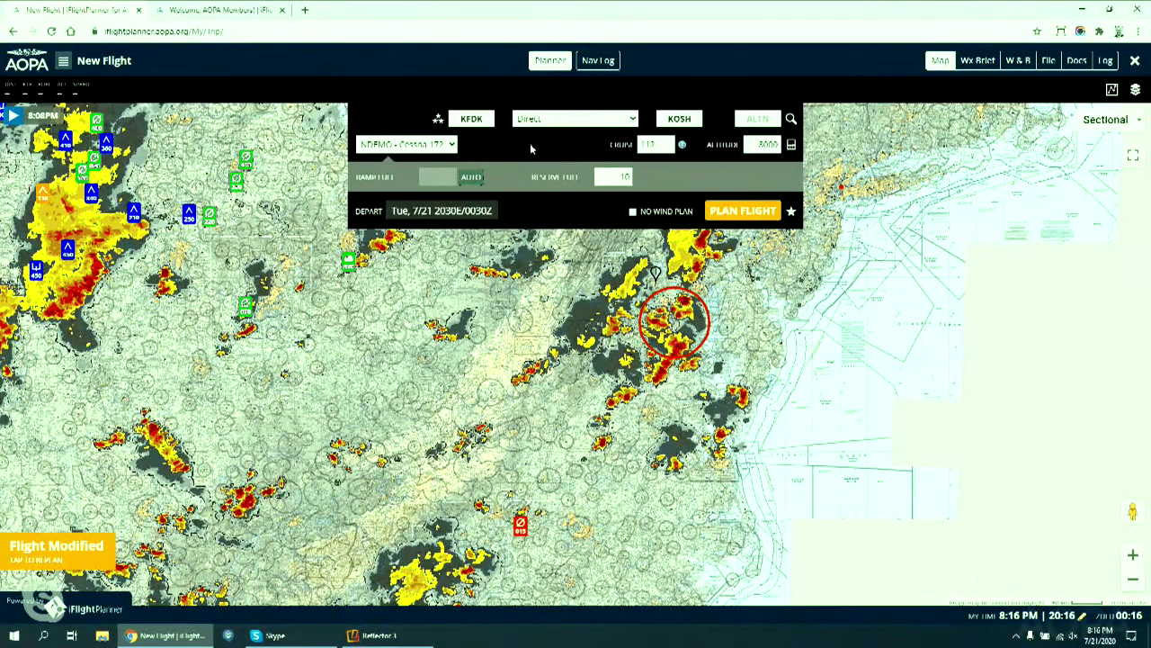
pyautogui.click(633, 119)
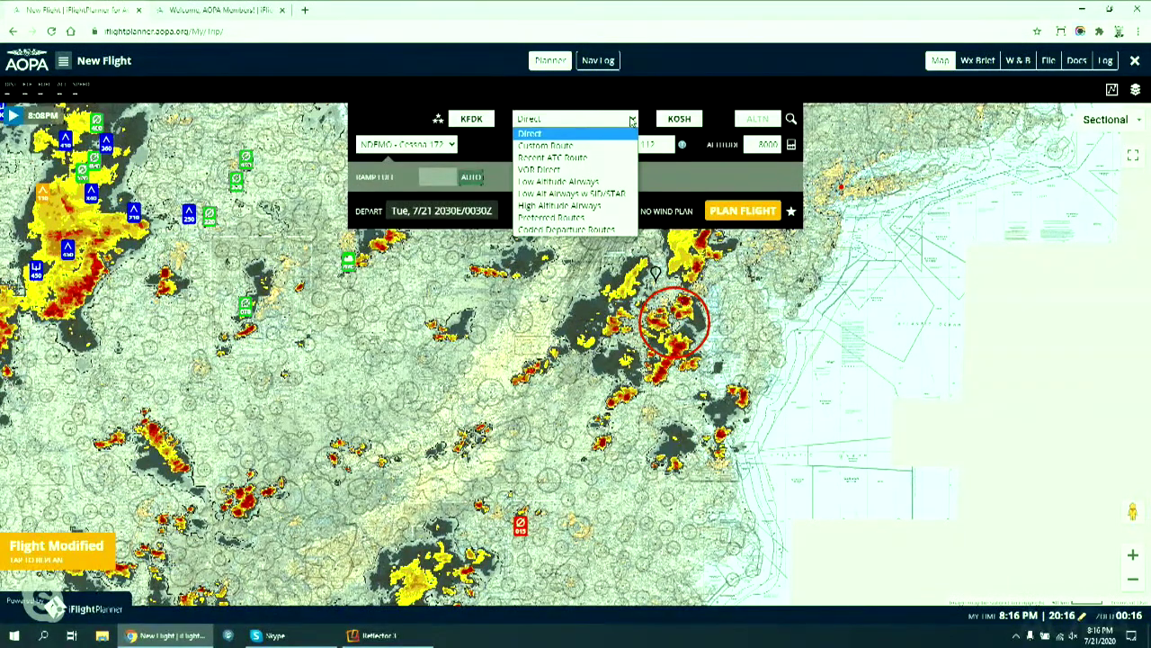
pyautogui.click(567, 131)
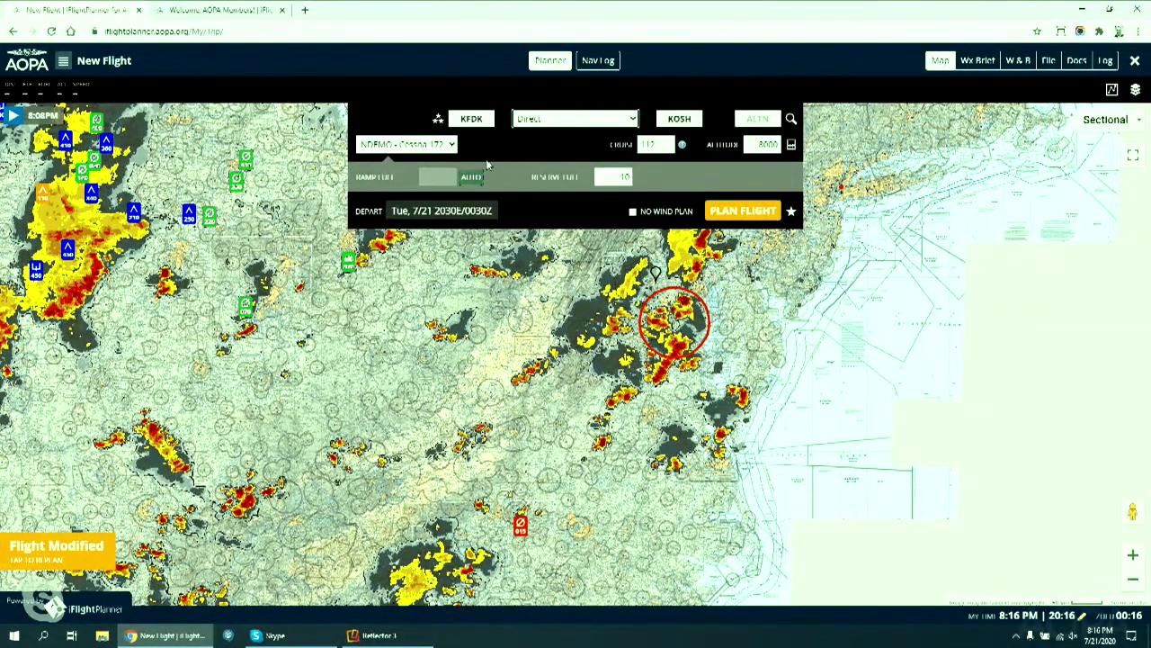
pyautogui.click(736, 212)
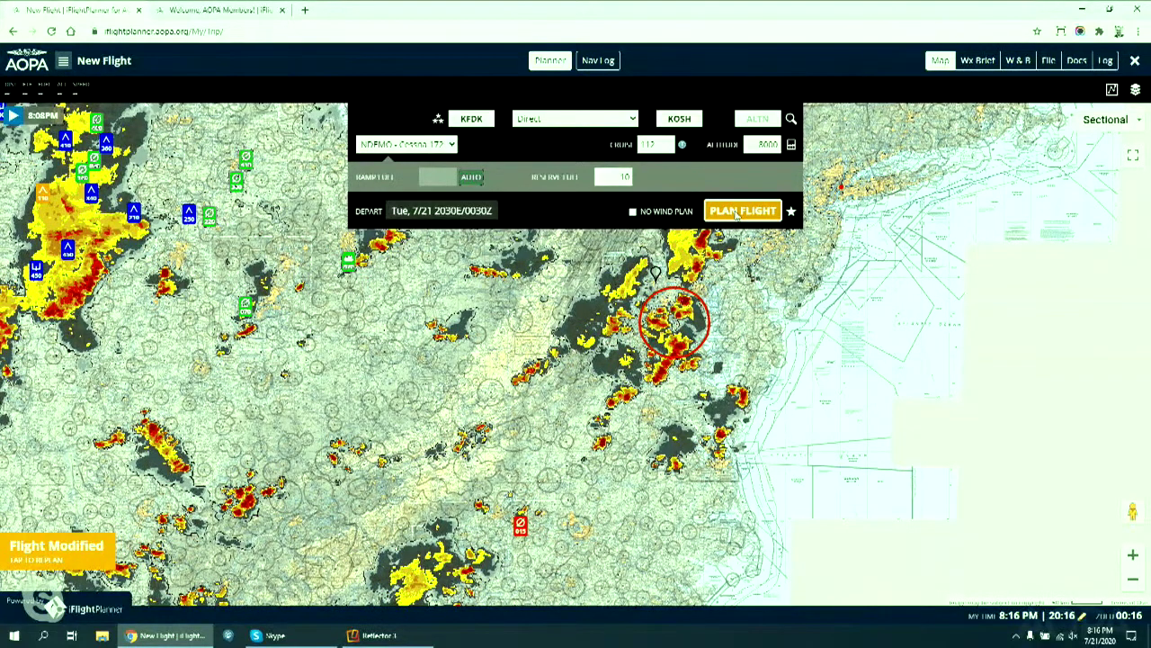
# Reroute the flight through Chicago Midway Intl (KMDW), replan it, and dismiss the fuel capacity warning.
pyautogui.click(324, 349)
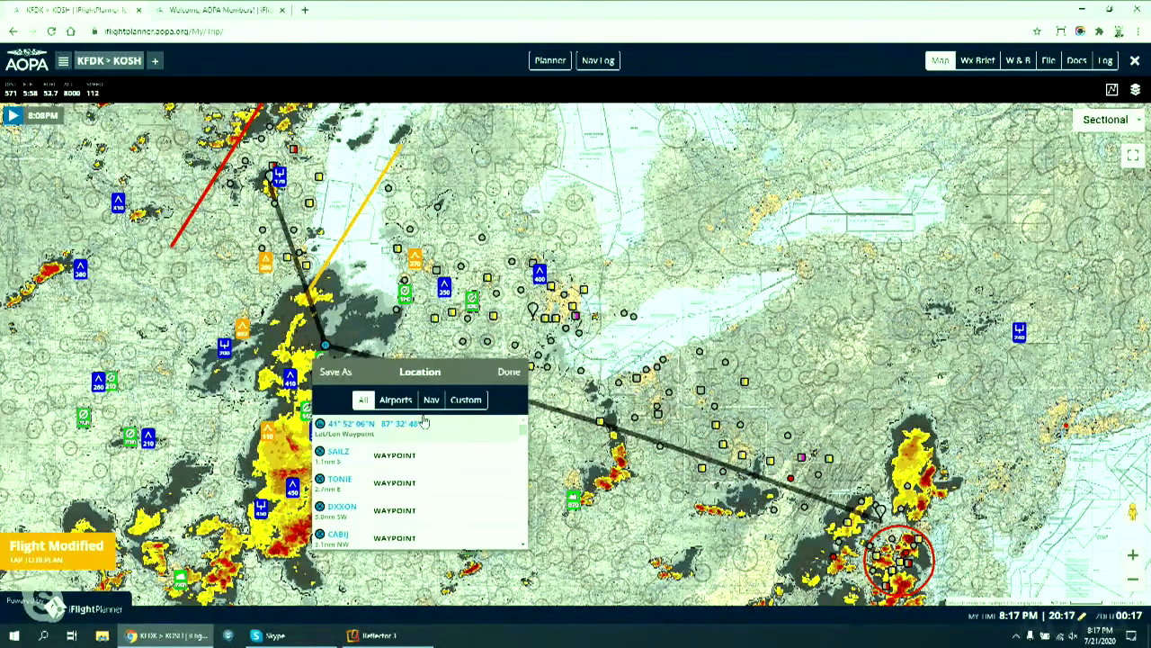
pyautogui.click(399, 402)
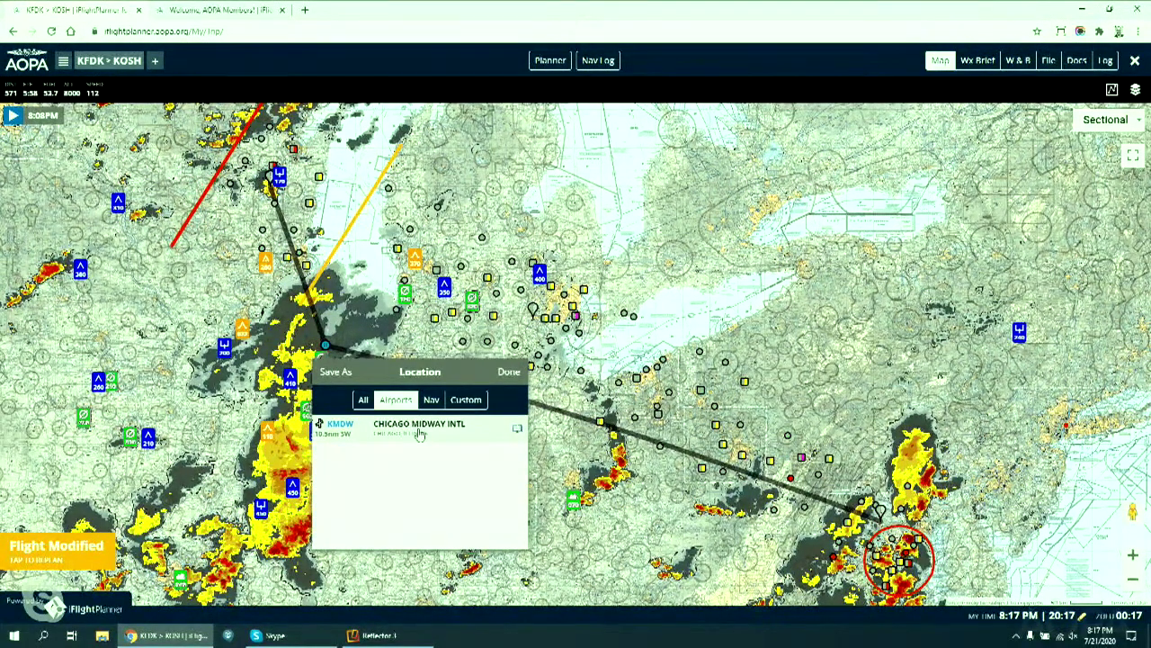
pyautogui.click(419, 432)
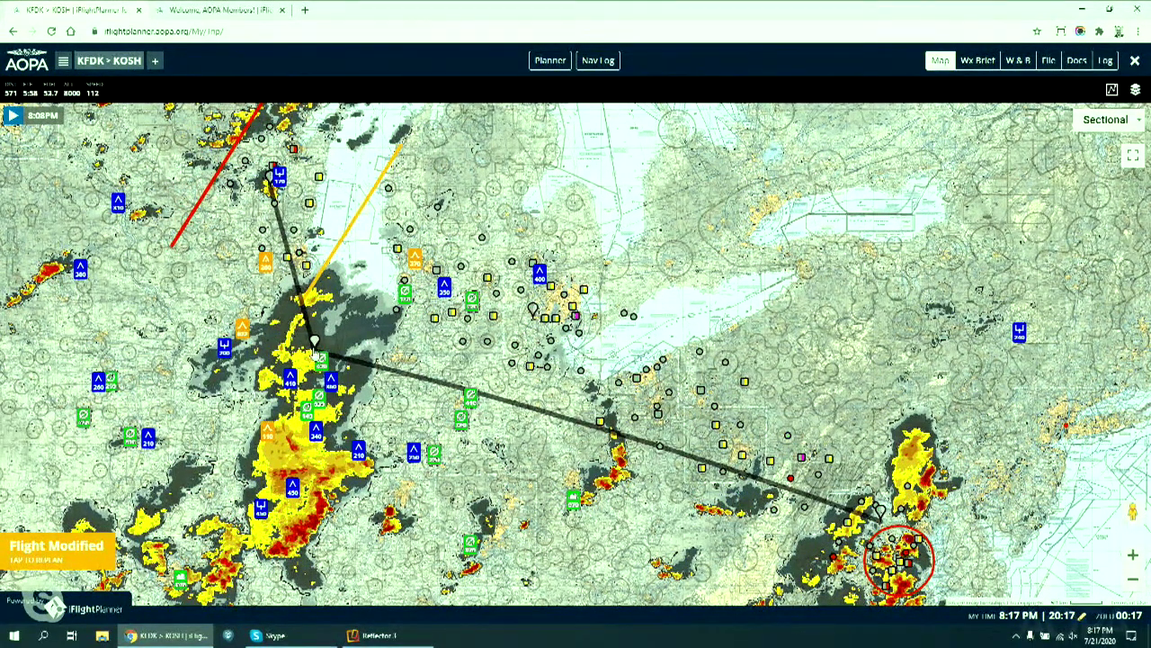
pyautogui.click(69, 556)
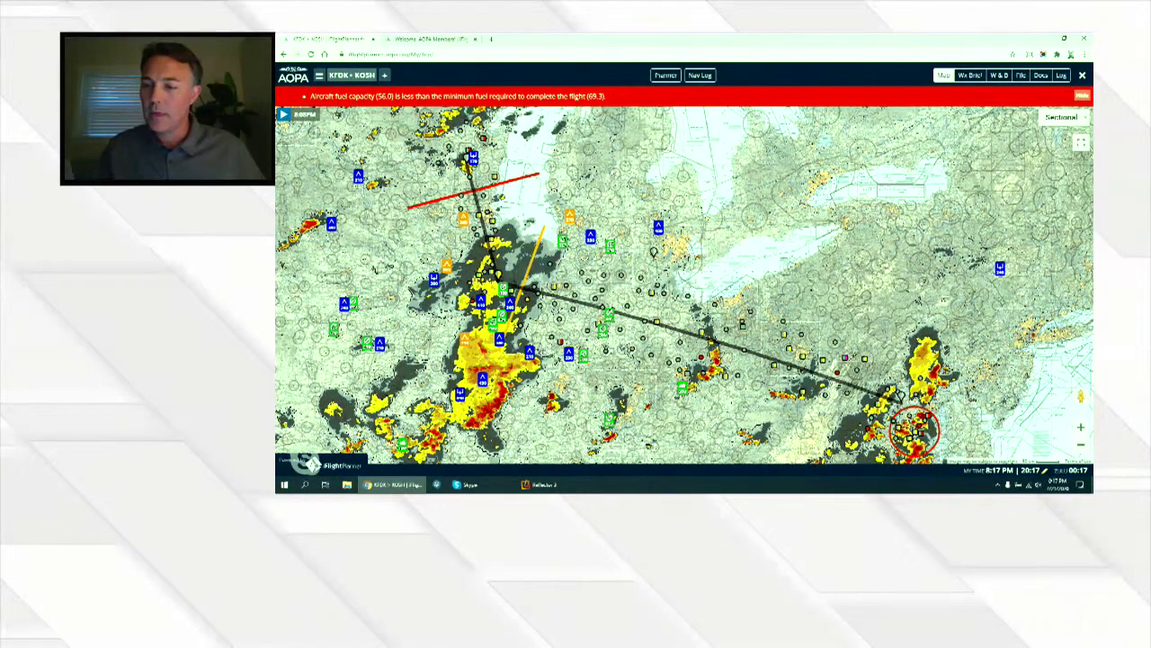
pyautogui.click(1082, 95)
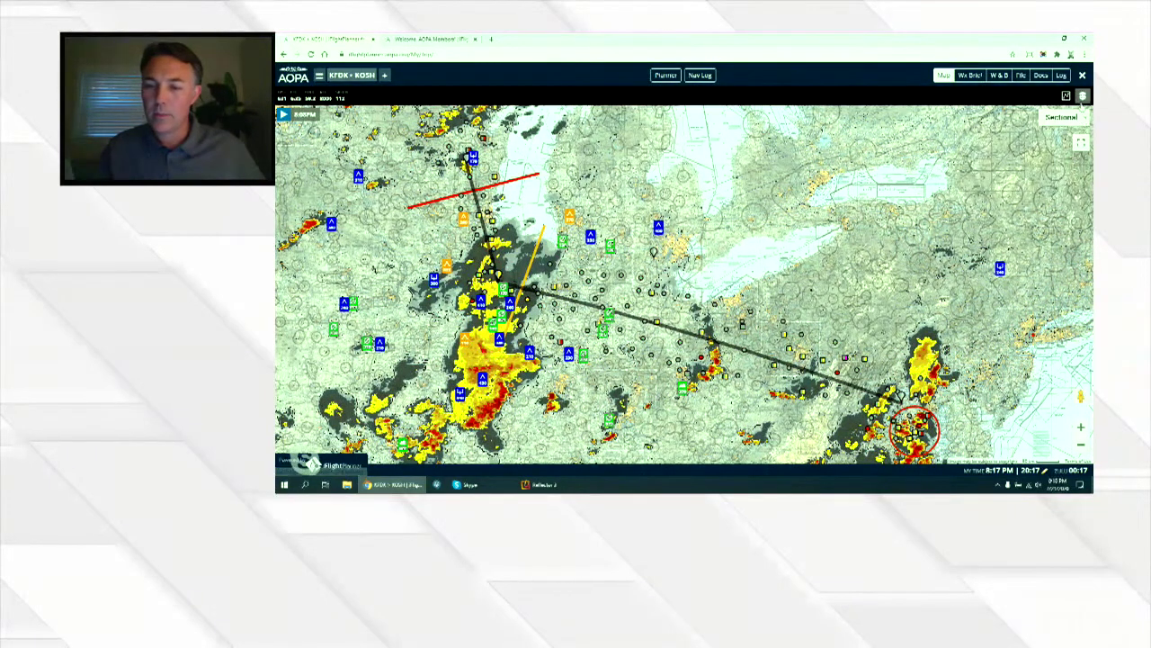
# Turn off the RADAR layer on the map.
pyautogui.click(1082, 95)
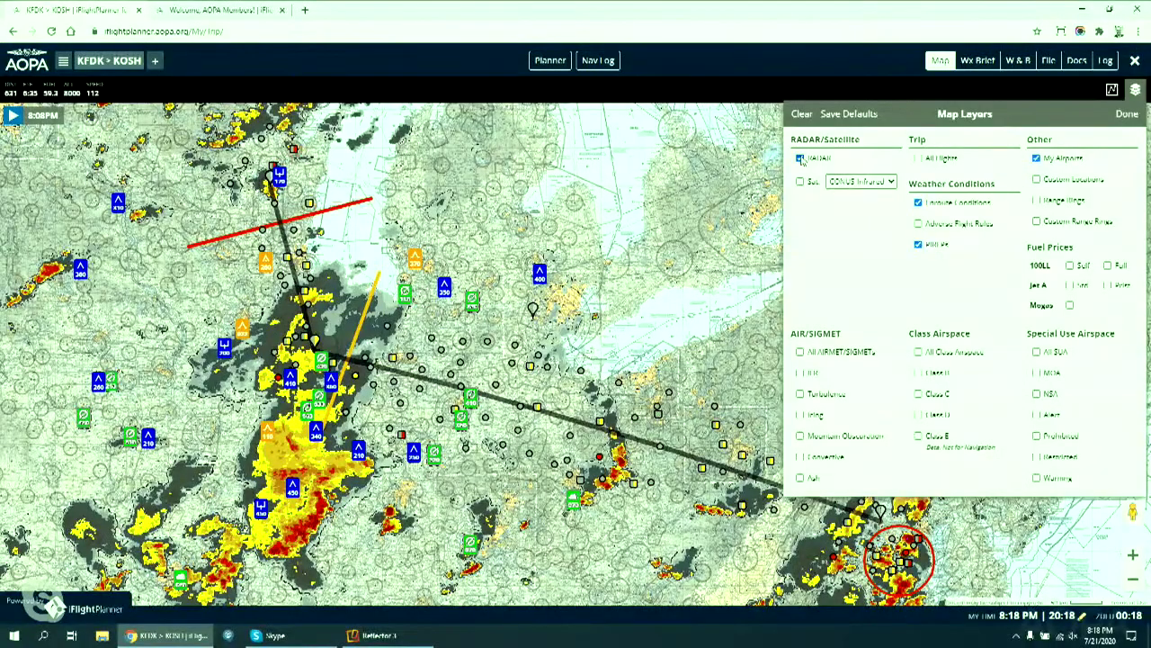
pyautogui.click(799, 158)
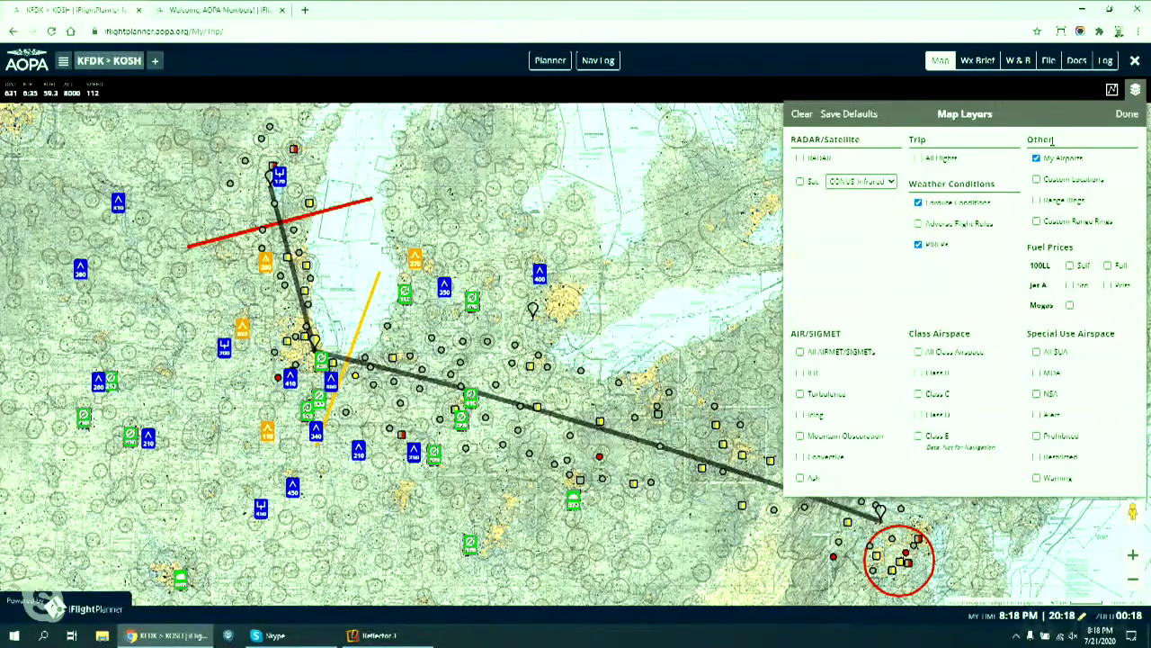
pyautogui.click(1127, 113)
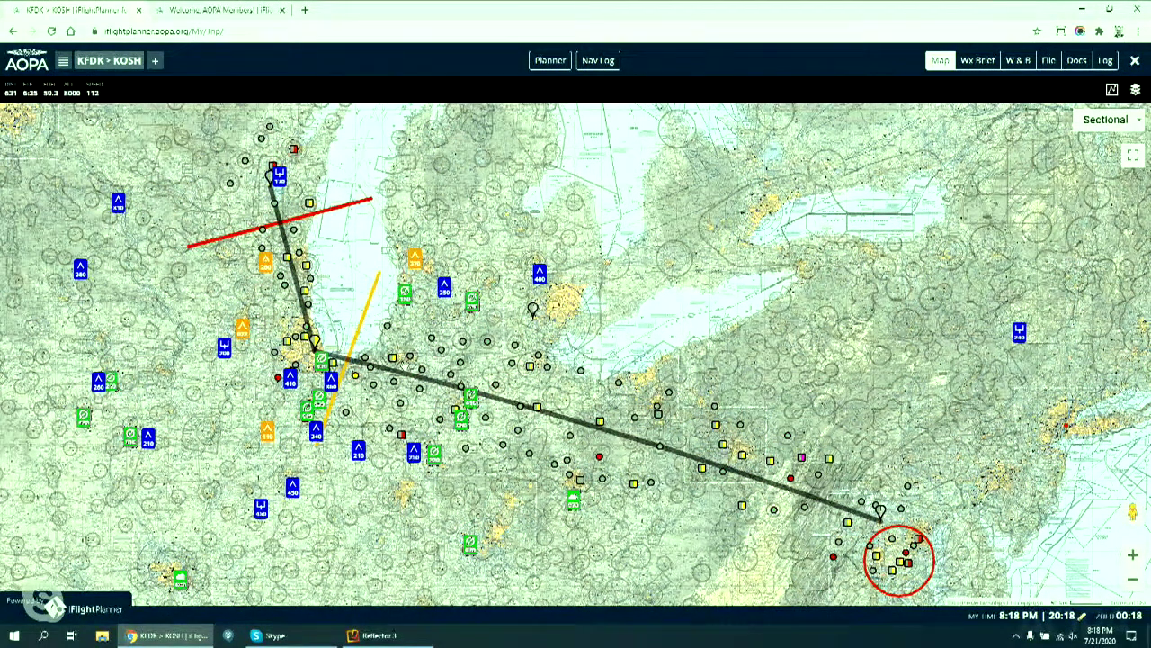
# Show nearby airport fuel prices around a point on the route just east of KMDW, near Elkhart and South Bend.
pyautogui.click(402, 364)
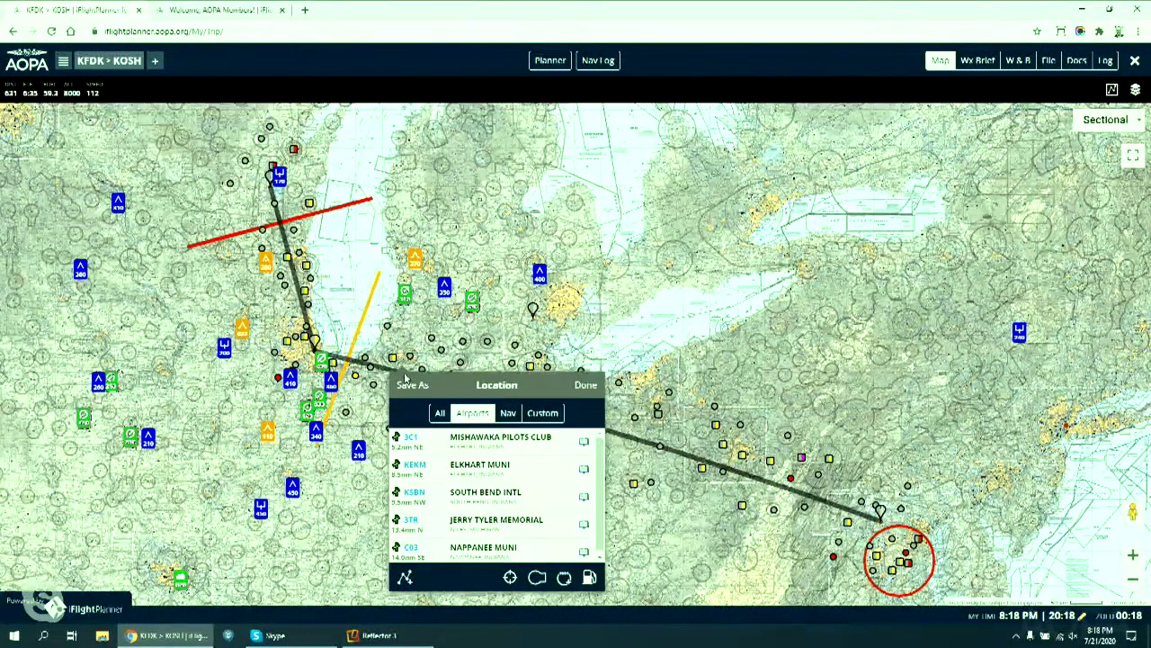
pyautogui.click(589, 577)
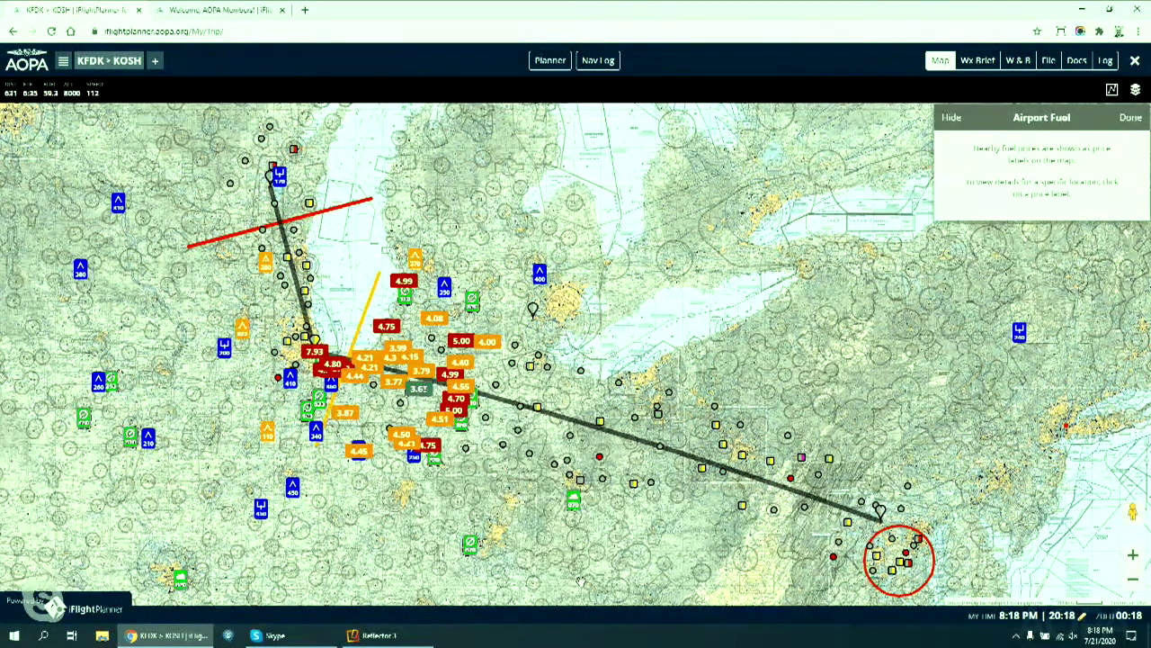
pyautogui.scroll(2, 580, 582)
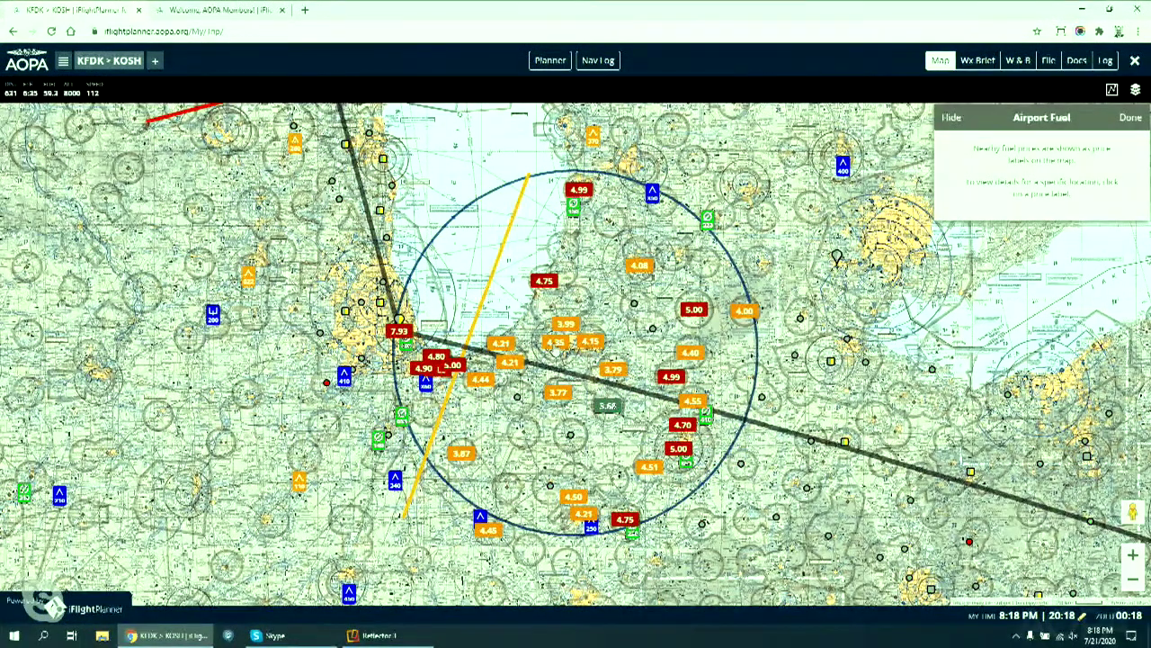
# Check the fuel details for KSBN and C65, and add Warsaw Muni (KASW) to the flight as a fuel stop.
pyautogui.click(557, 345)
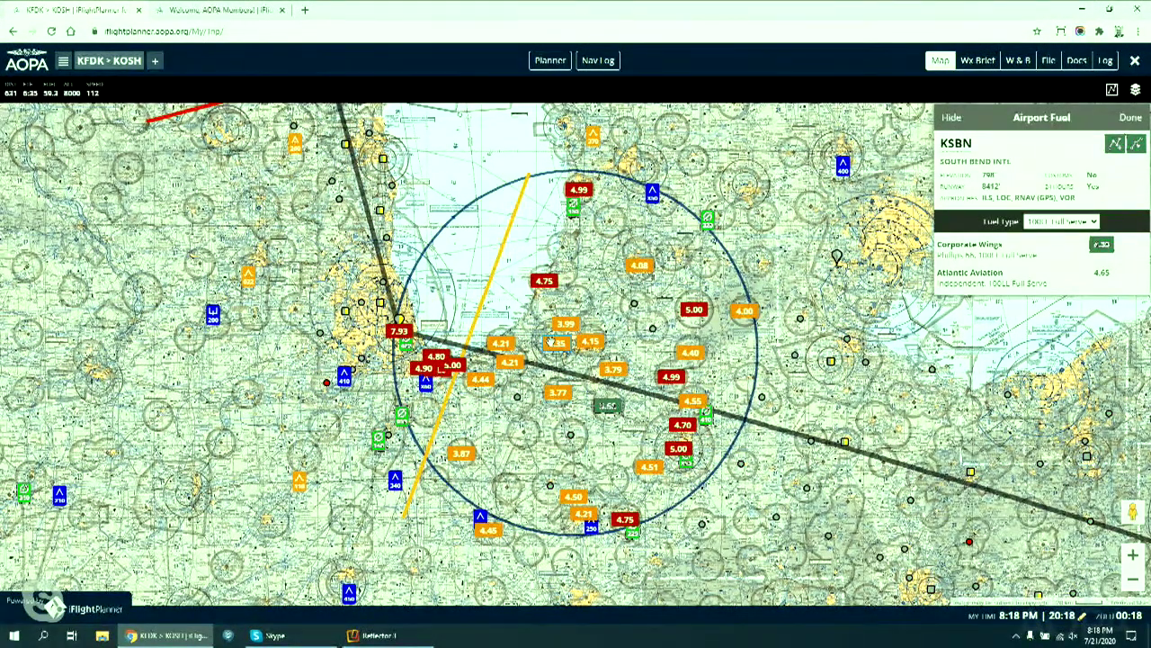
pyautogui.click(558, 393)
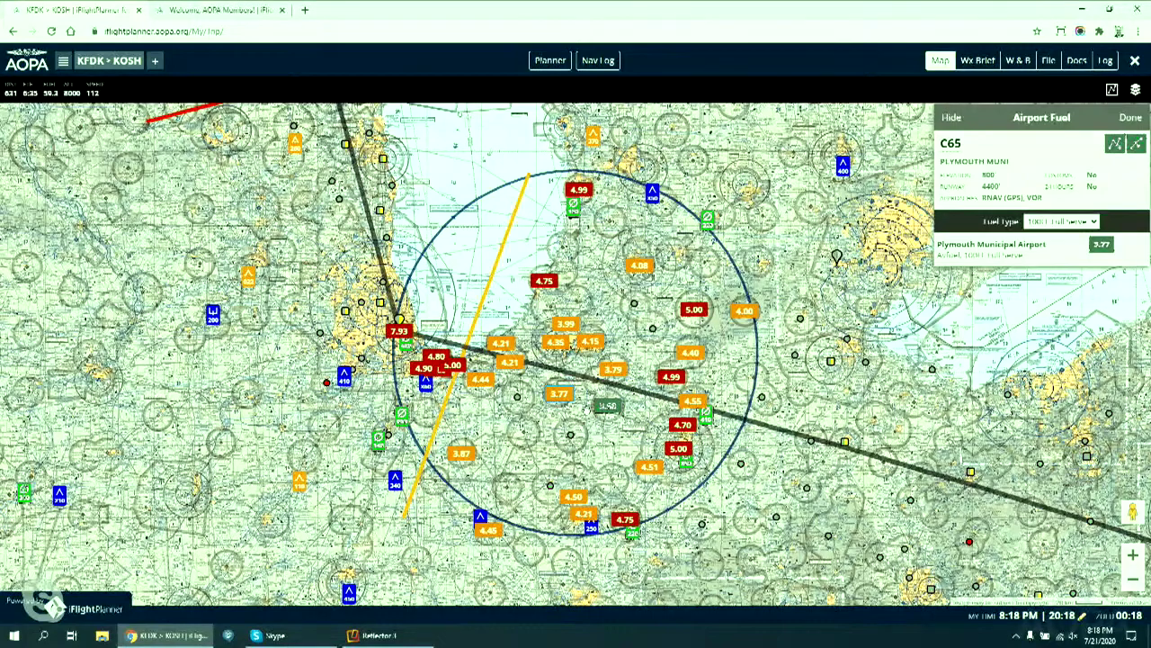
pyautogui.click(609, 407)
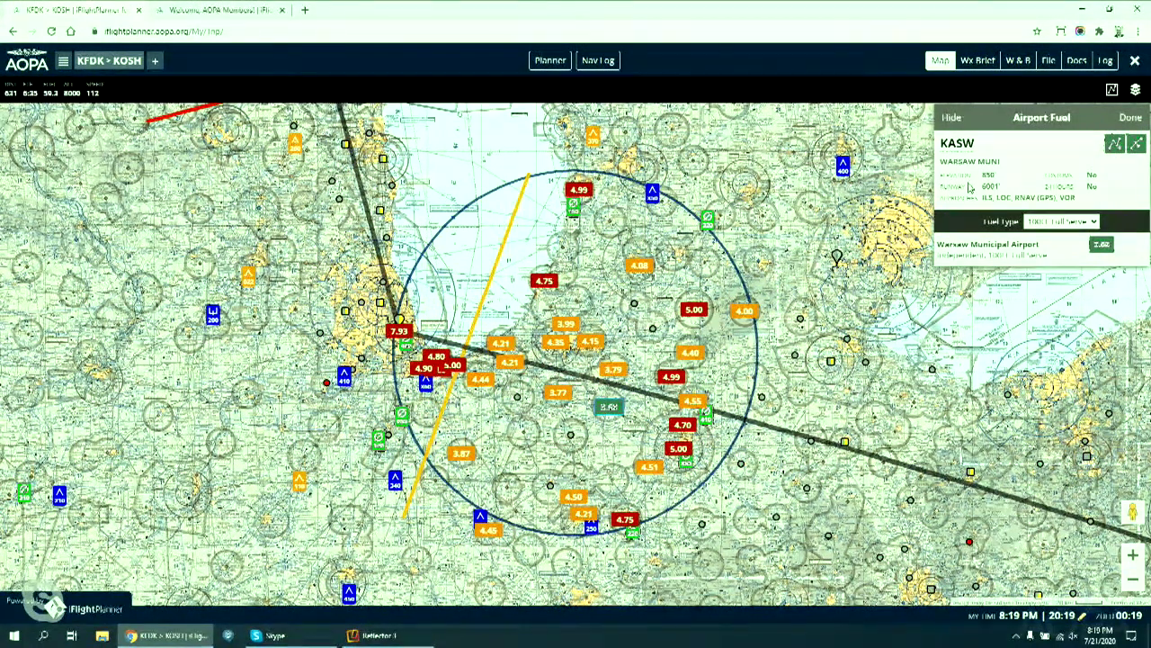
pyautogui.click(1138, 147)
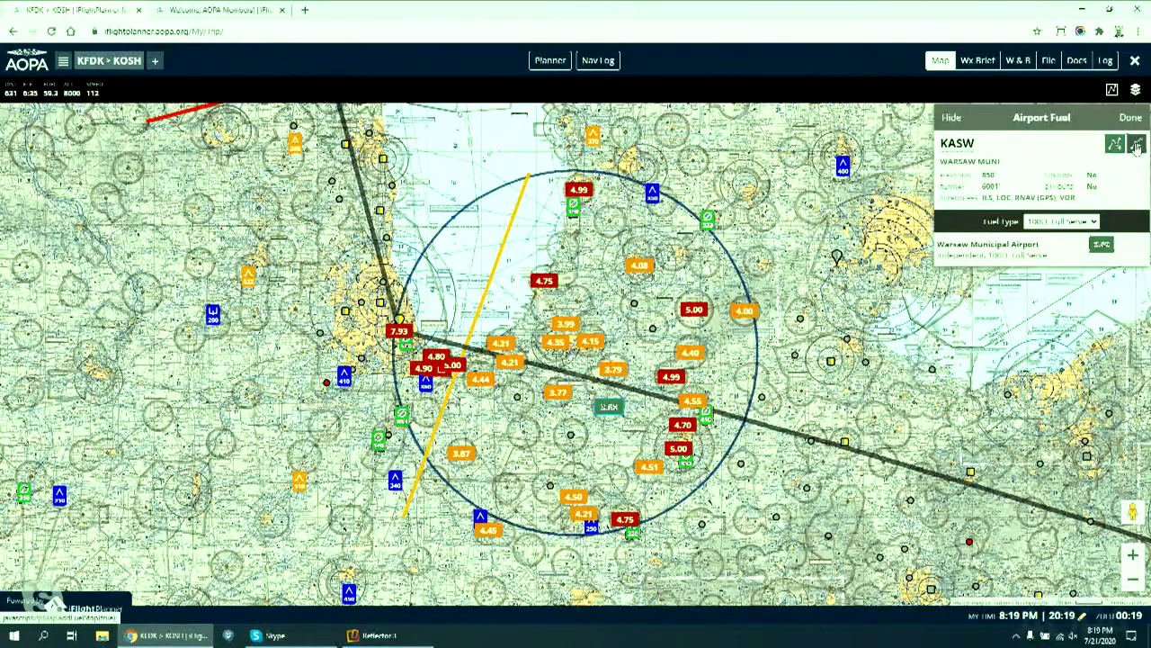
pyautogui.click(1137, 146)
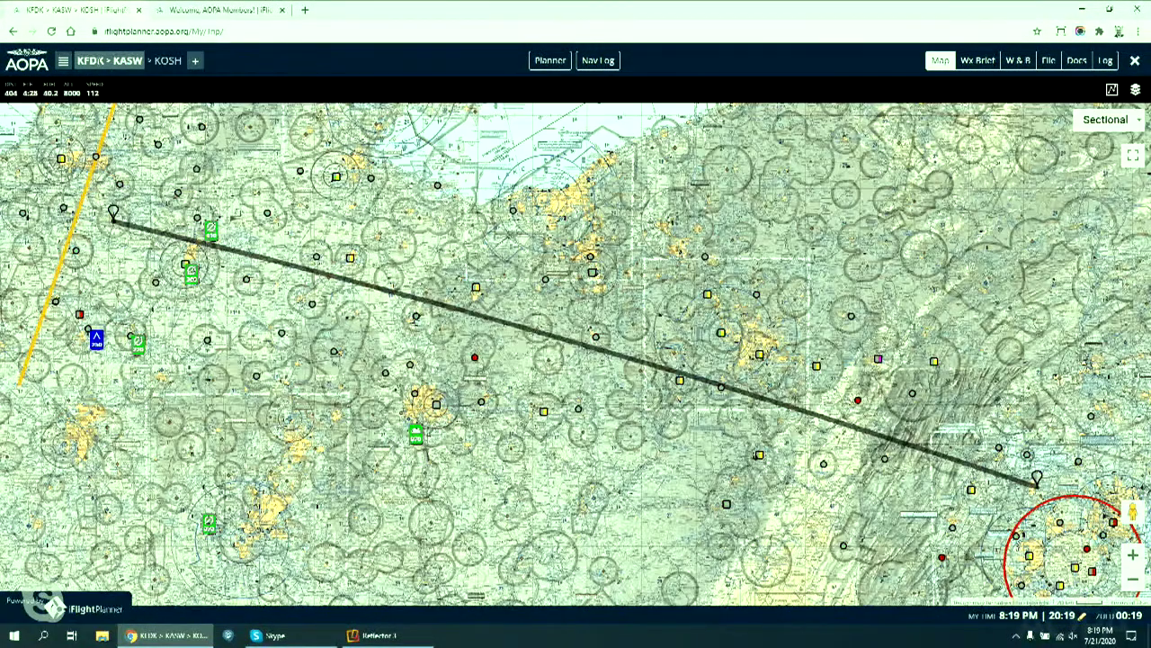
# Reroute the KASW–KOSH flight around Lake Michigan through UMUZI and a second point at the lake's southern end.
pyautogui.click(168, 64)
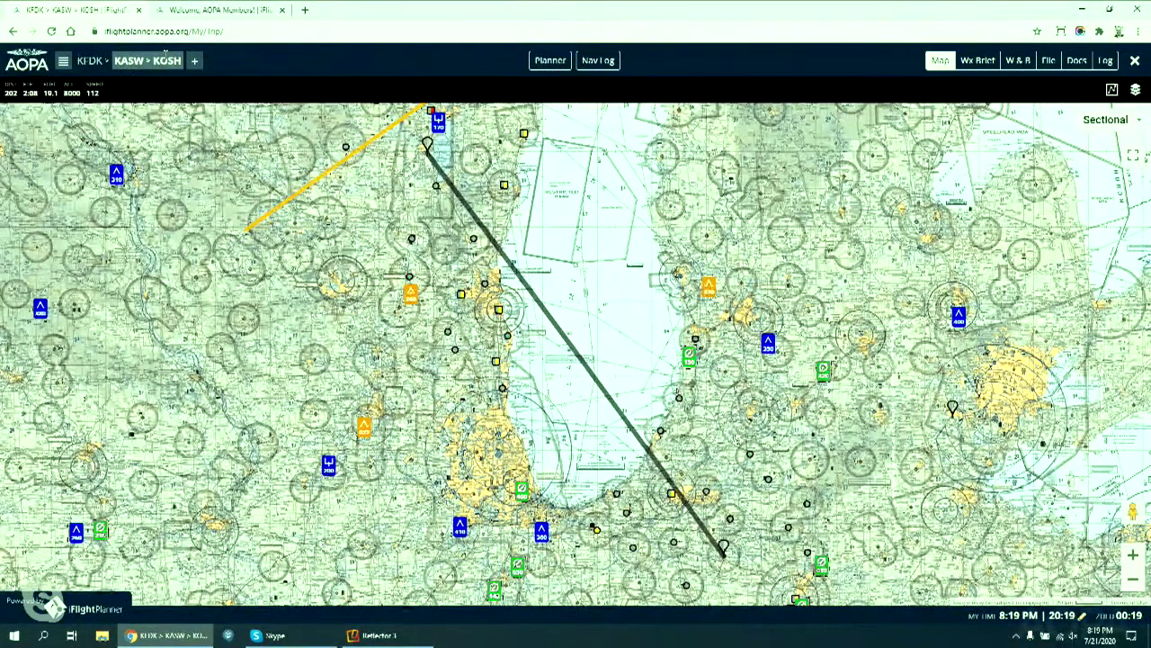
pyautogui.moveTo(566, 341)
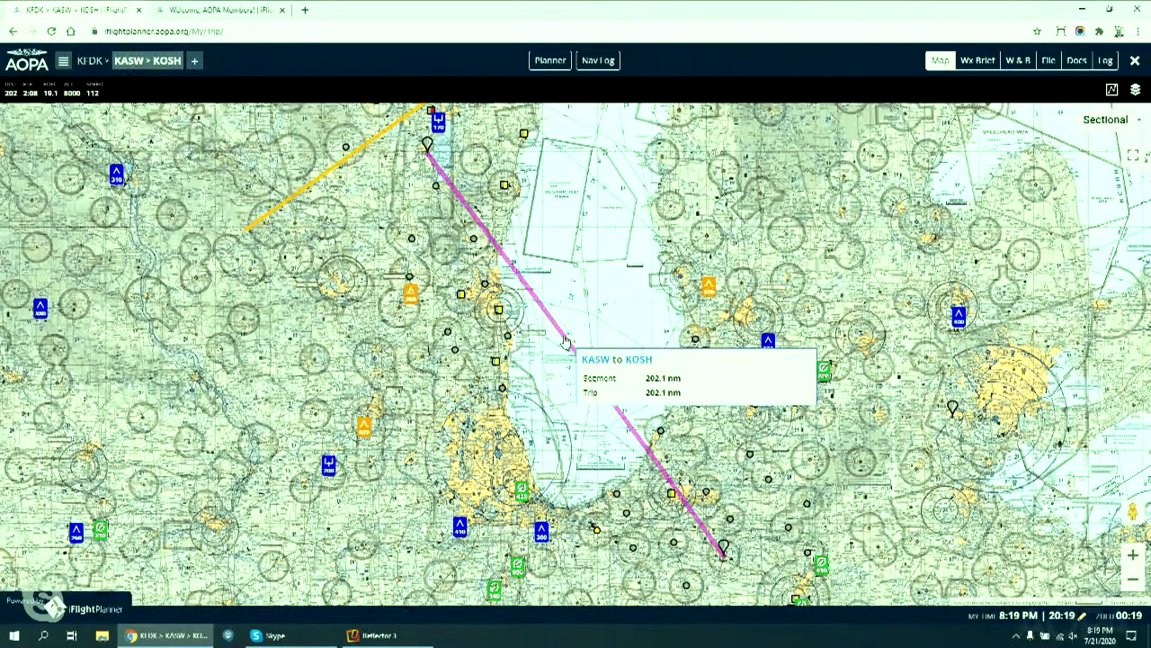
pyautogui.moveTo(563, 345); pyautogui.dragTo(490, 416)
pyautogui.click(586, 266)
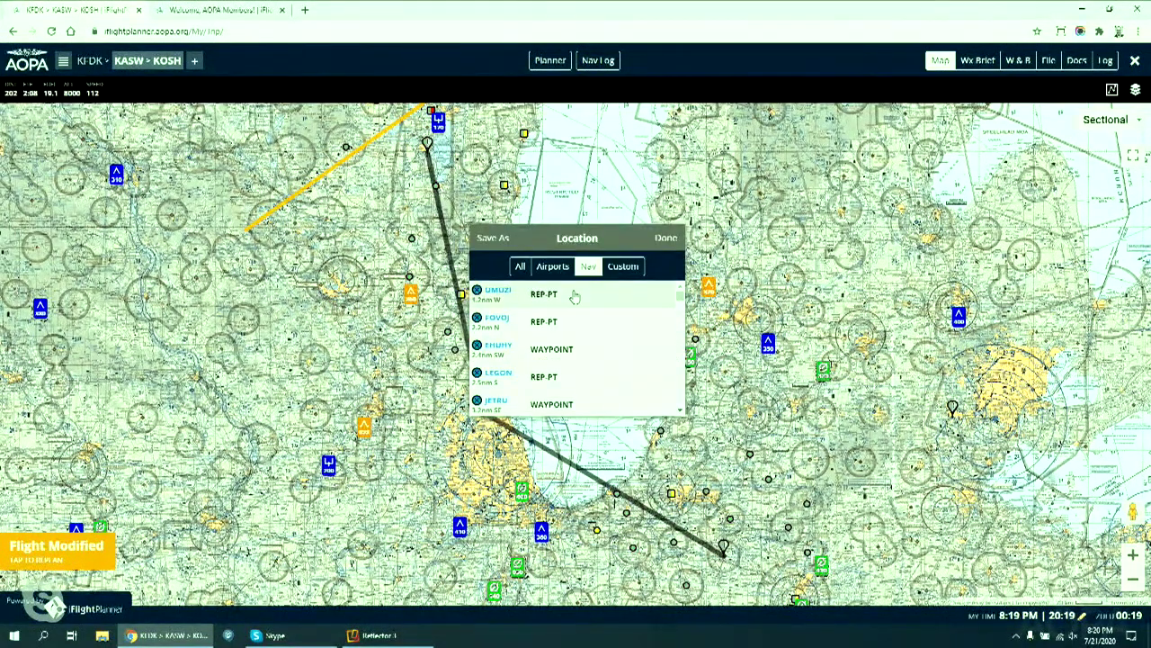
pyautogui.click(574, 297)
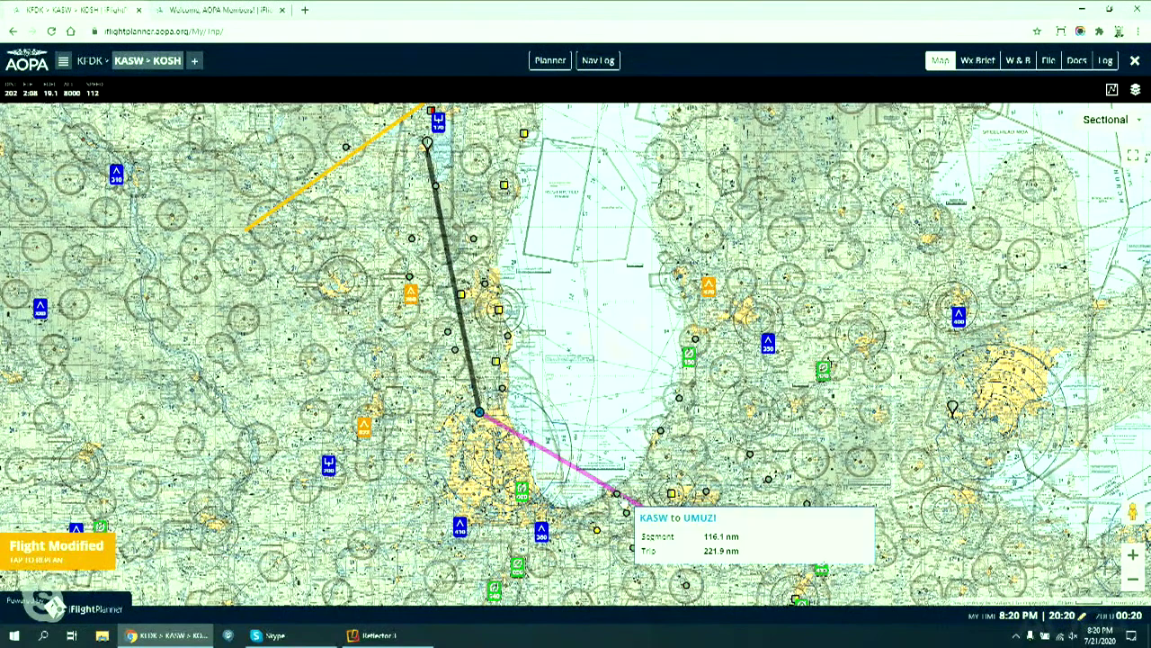
pyautogui.moveTo(633, 501); pyautogui.dragTo(557, 507)
pyautogui.click(599, 412)
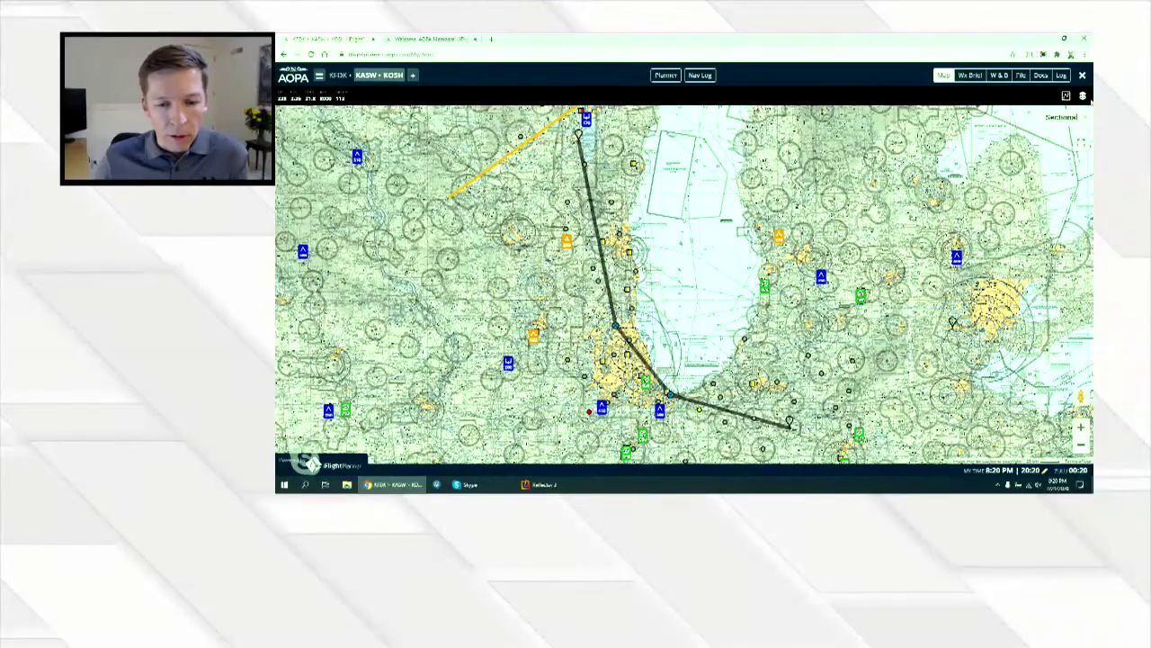
# Show all of the trip's flights on the map by enabling the All Flights layer.
pyautogui.click(1083, 97)
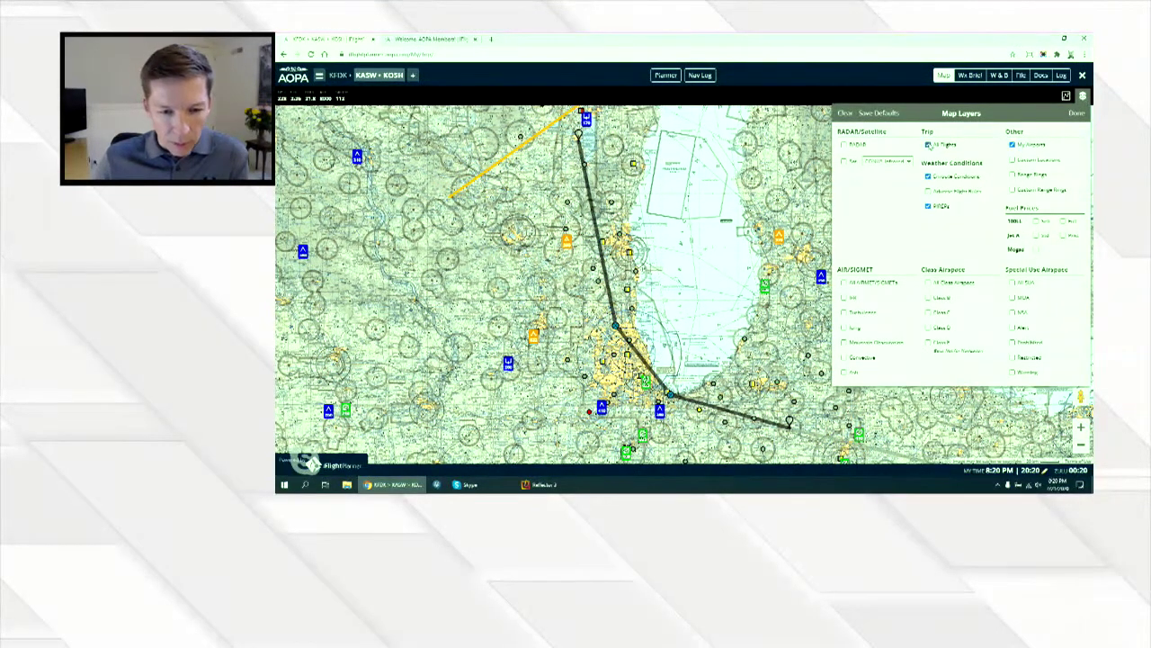
pyautogui.click(929, 145)
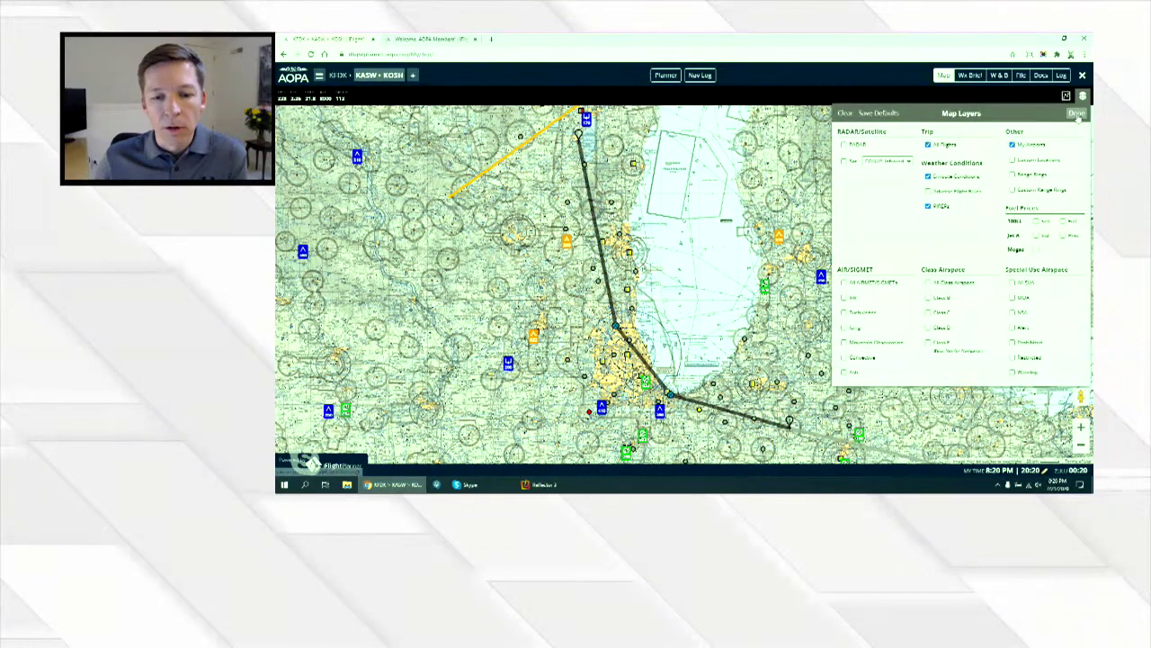
pyautogui.click(1076, 113)
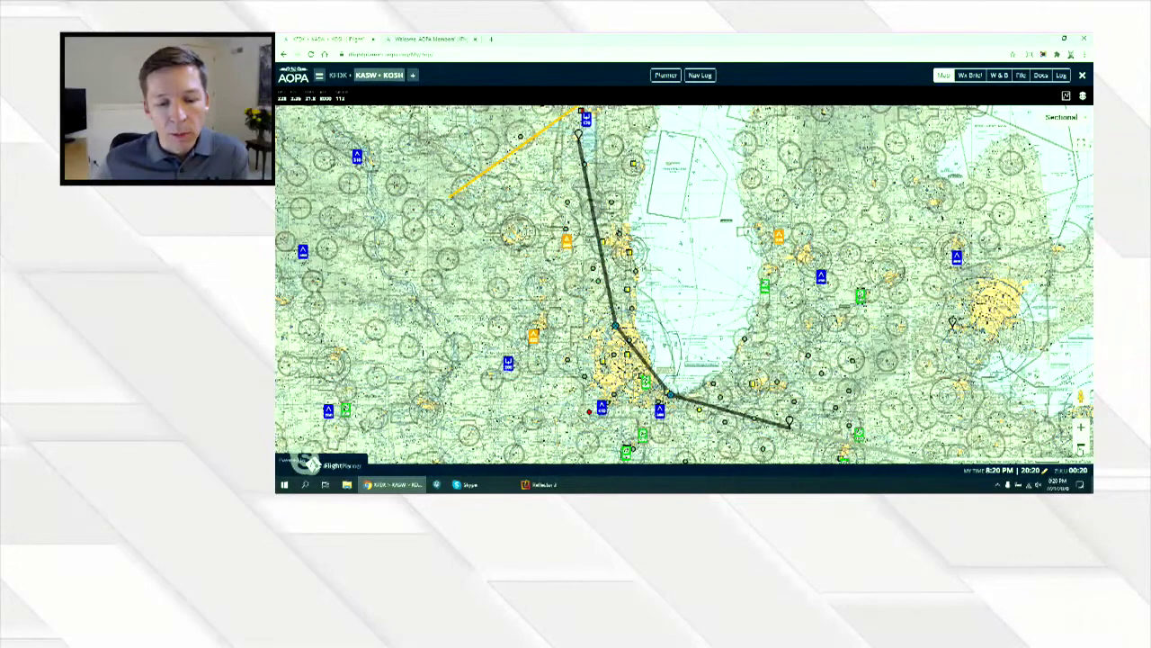
pyautogui.click(1081, 446)
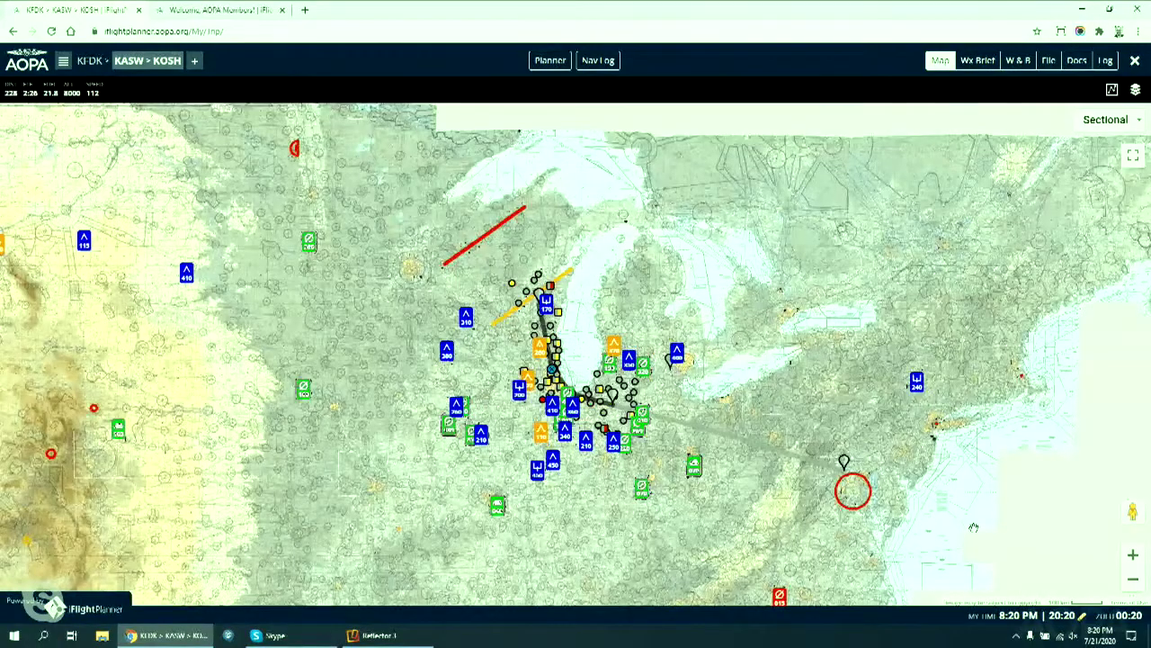
# Make KFDK–KASW the active flight and replan it with Low Altitude Airways routing.
pyautogui.click(746, 444)
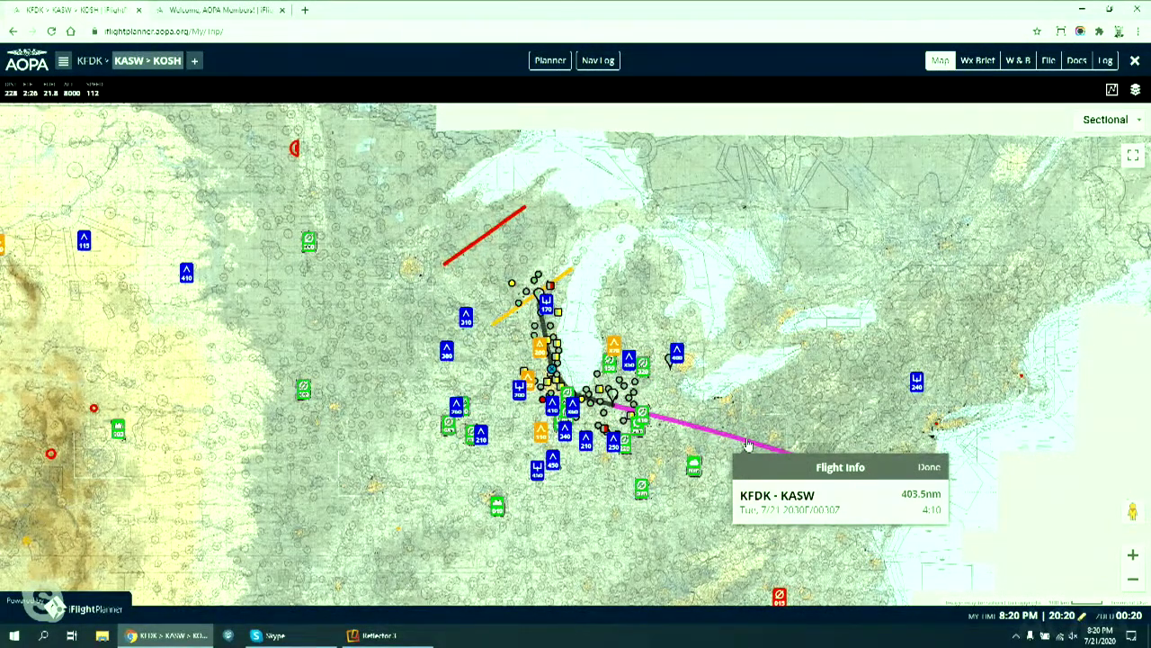
pyautogui.click(746, 442)
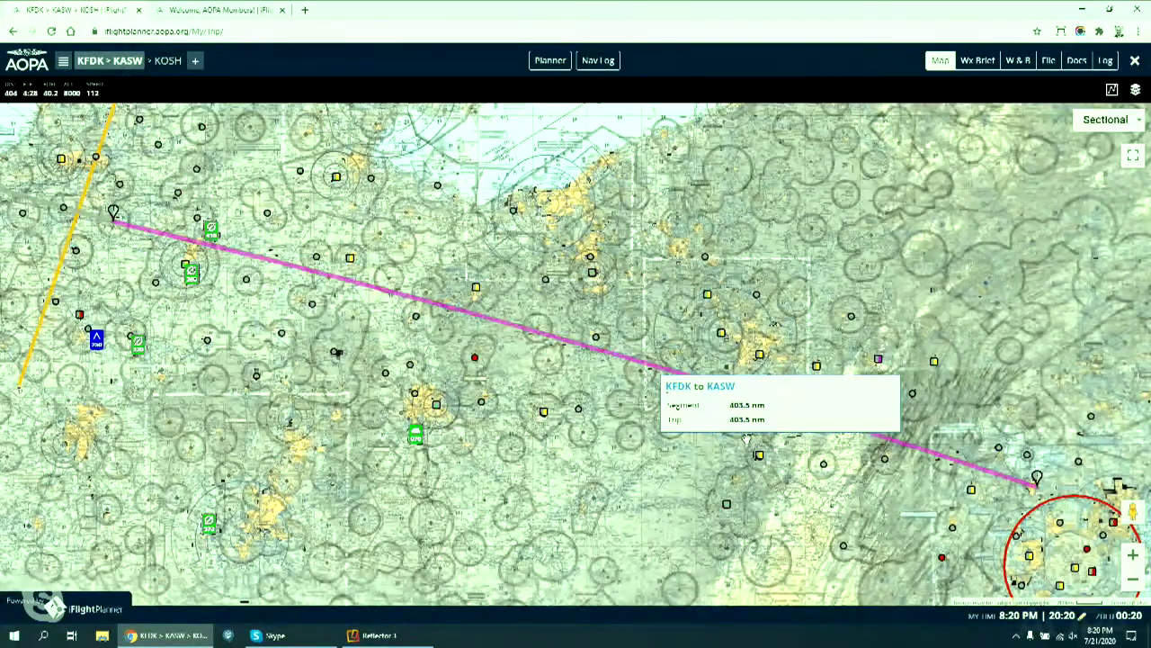
pyautogui.click(549, 61)
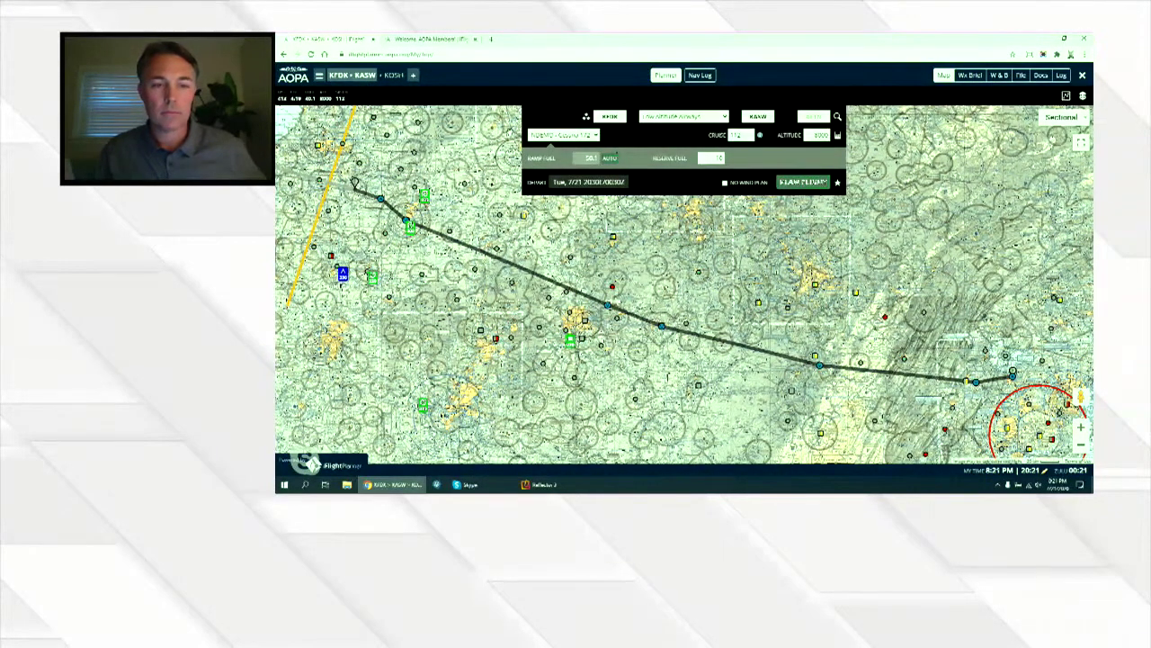
# Pin the Trip Summary beside the map and select the KASW–KOSH flight in it.
pyautogui.click(321, 77)
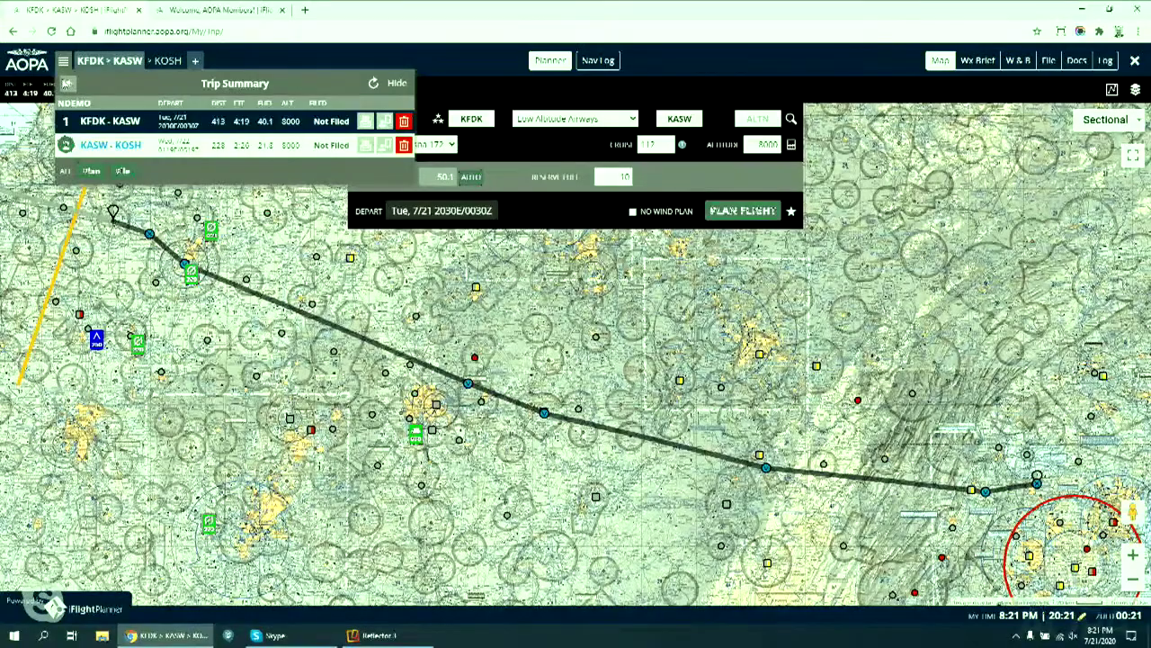
pyautogui.click(320, 91)
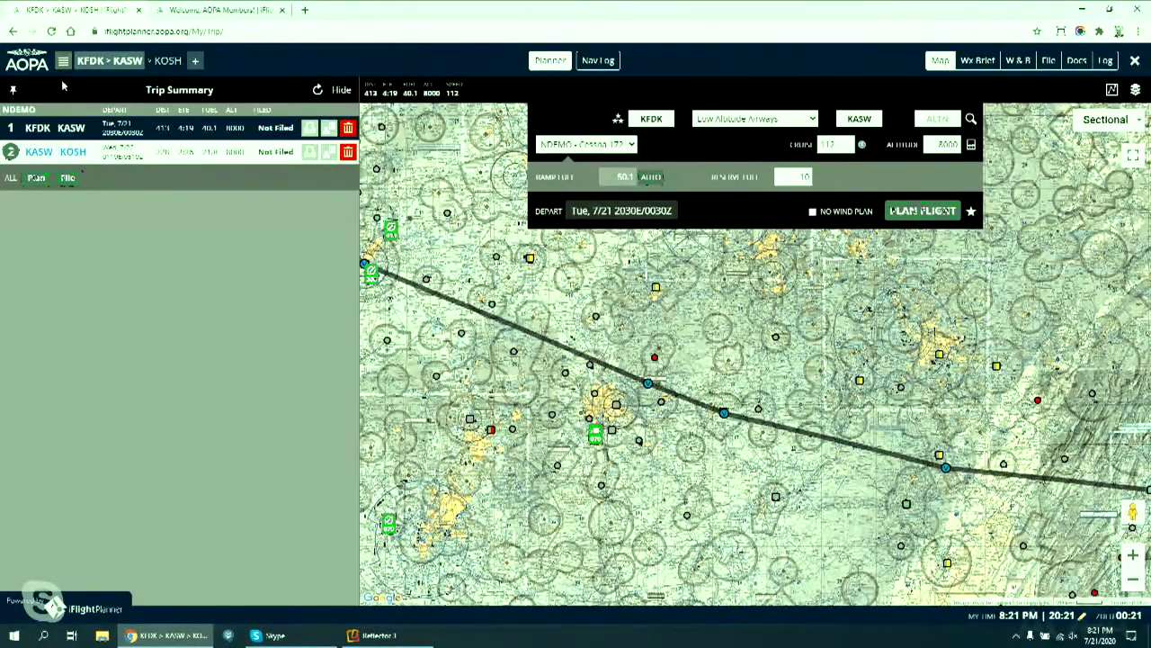
pyautogui.click(56, 155)
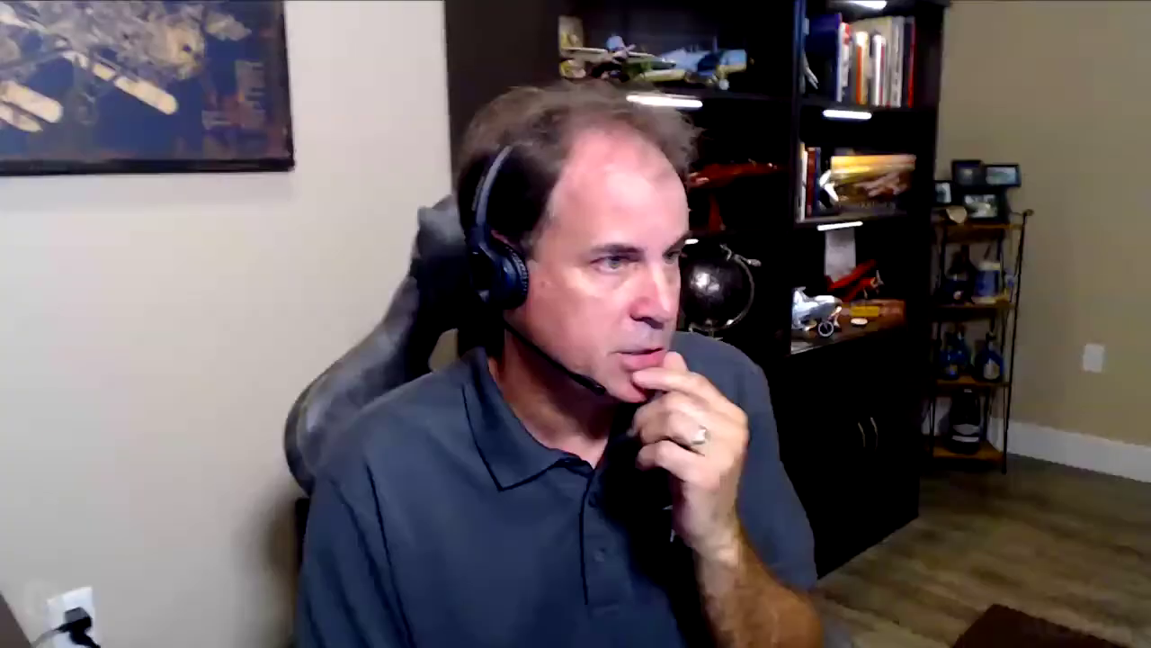
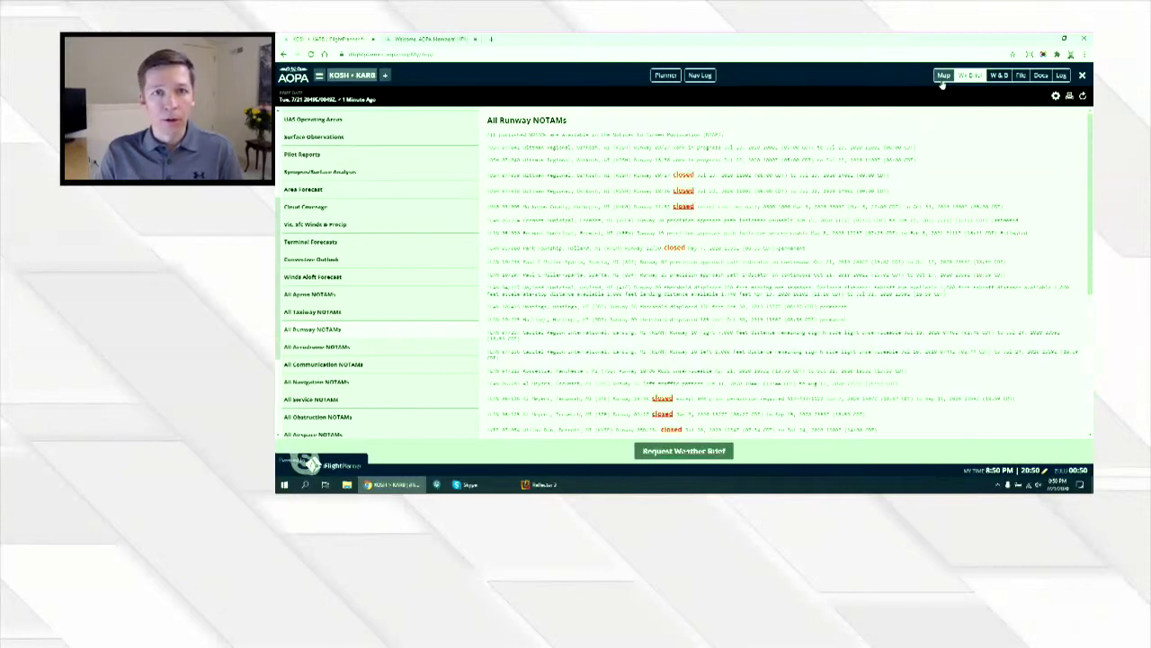
# Return to the map and review the NOTAMs for the destination airport, Ann Arbor Muni (KARB).
pyautogui.click(943, 76)
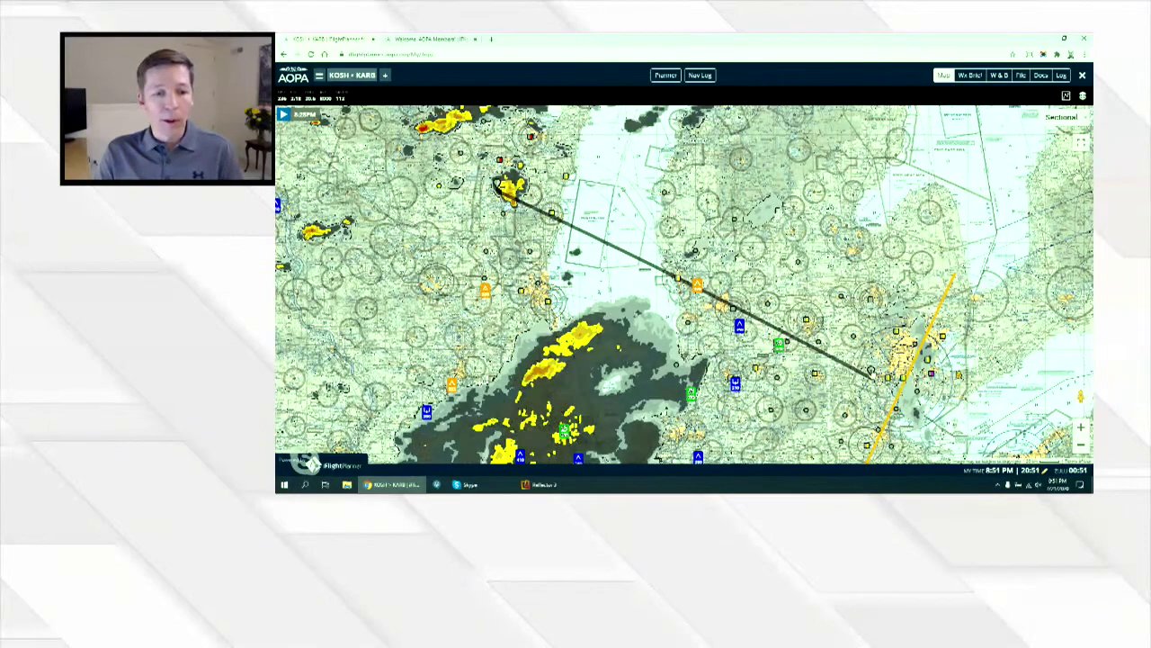
pyautogui.click(859, 356)
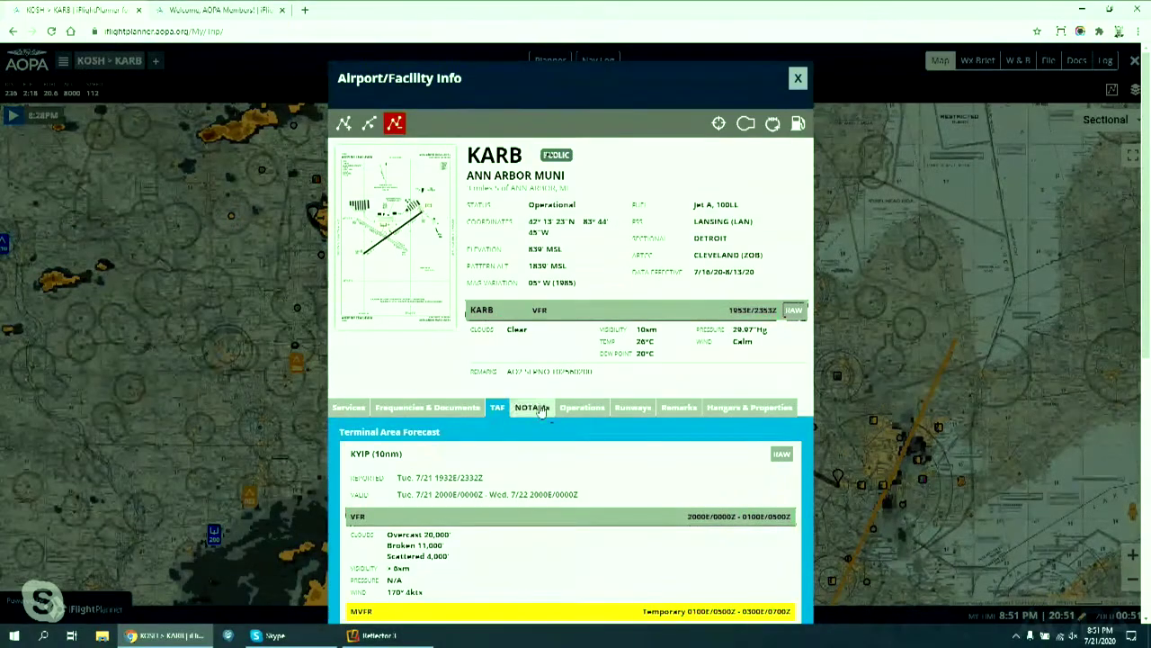
pyautogui.click(541, 410)
pyautogui.scroll(-2, 728, 461)
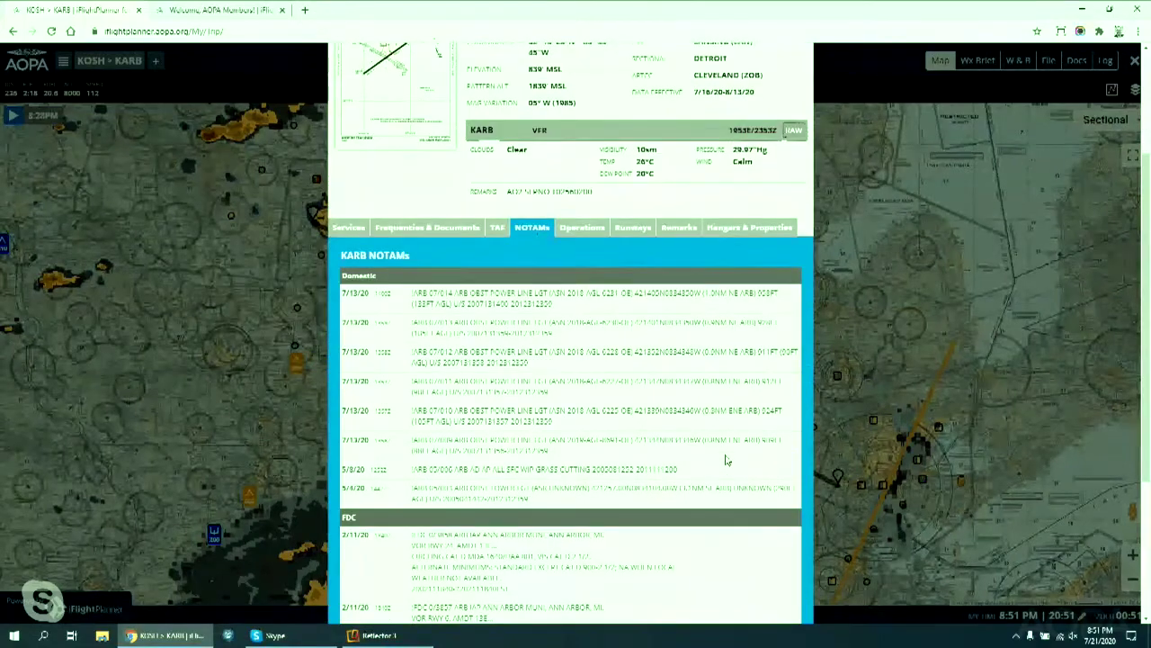
pyautogui.scroll(-1, 726, 460)
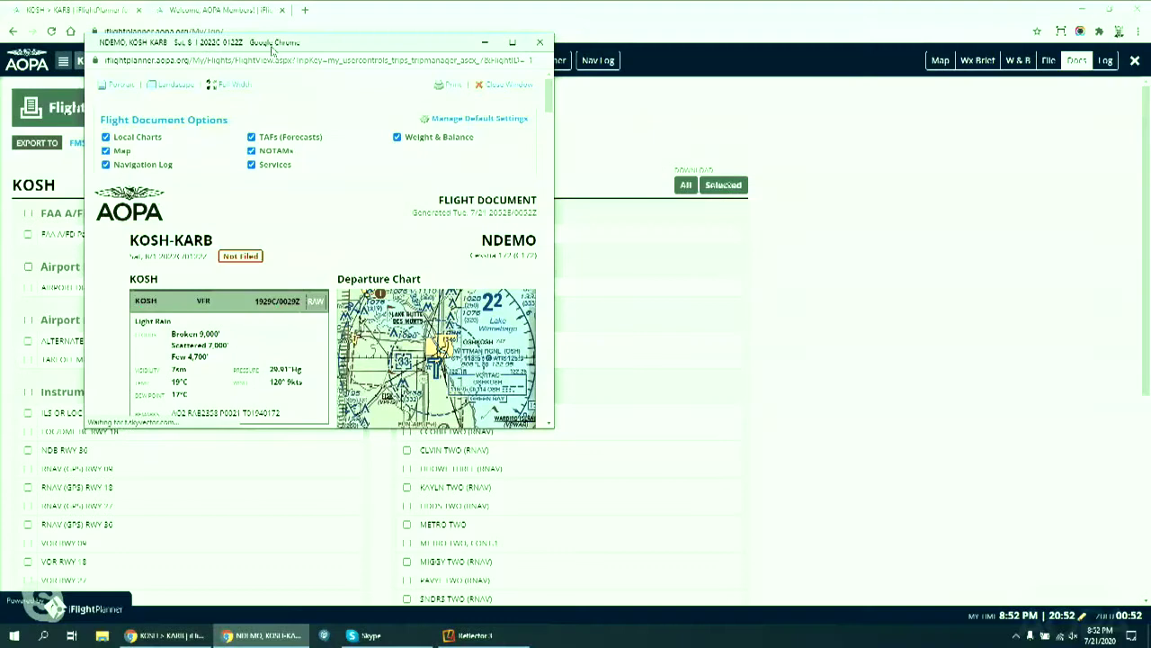
# Look through the KOSH–KARB flight document and close its window.
pyautogui.moveTo(314, 36); pyautogui.dragTo(572, 141)
pyautogui.moveTo(807, 210); pyautogui.dragTo(846, 311)
pyautogui.click(790, 153)
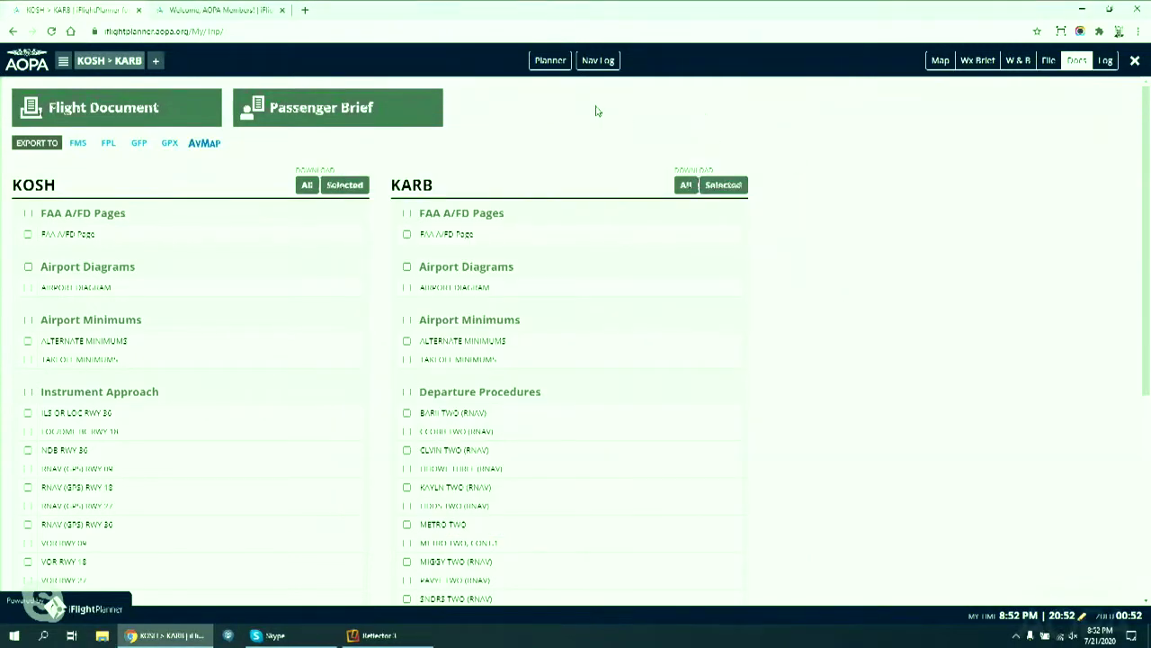
# Preview the printout of the KOSH–KARB navigation log and cancel printing.
pyautogui.moveTo(586, 70)
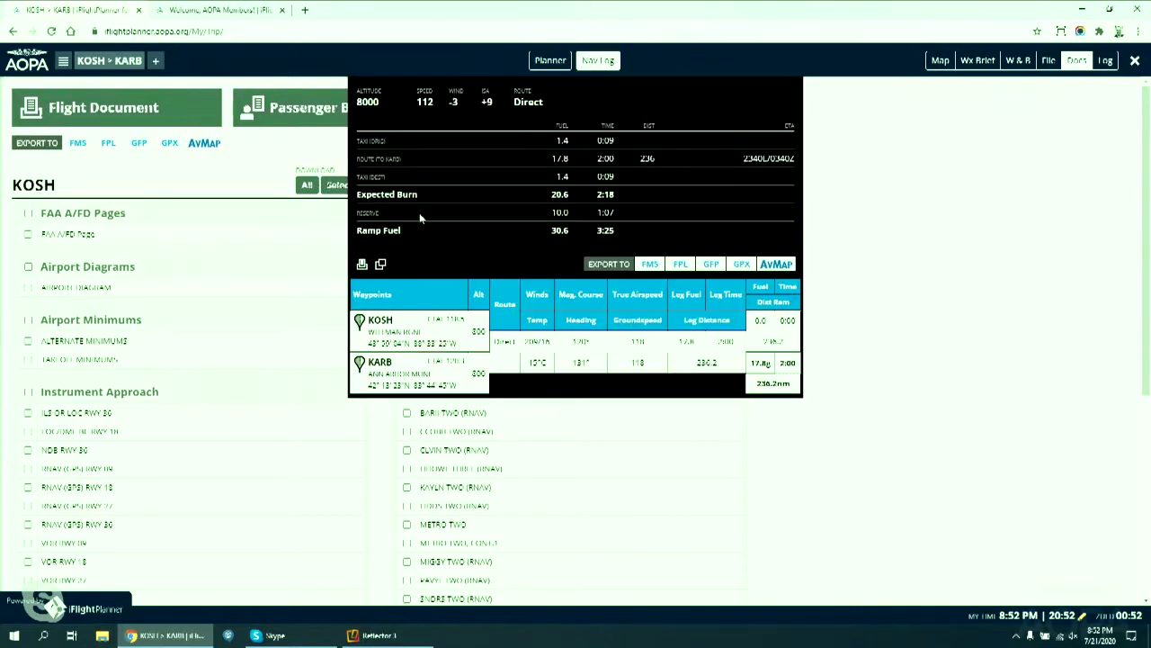
pyautogui.click(361, 265)
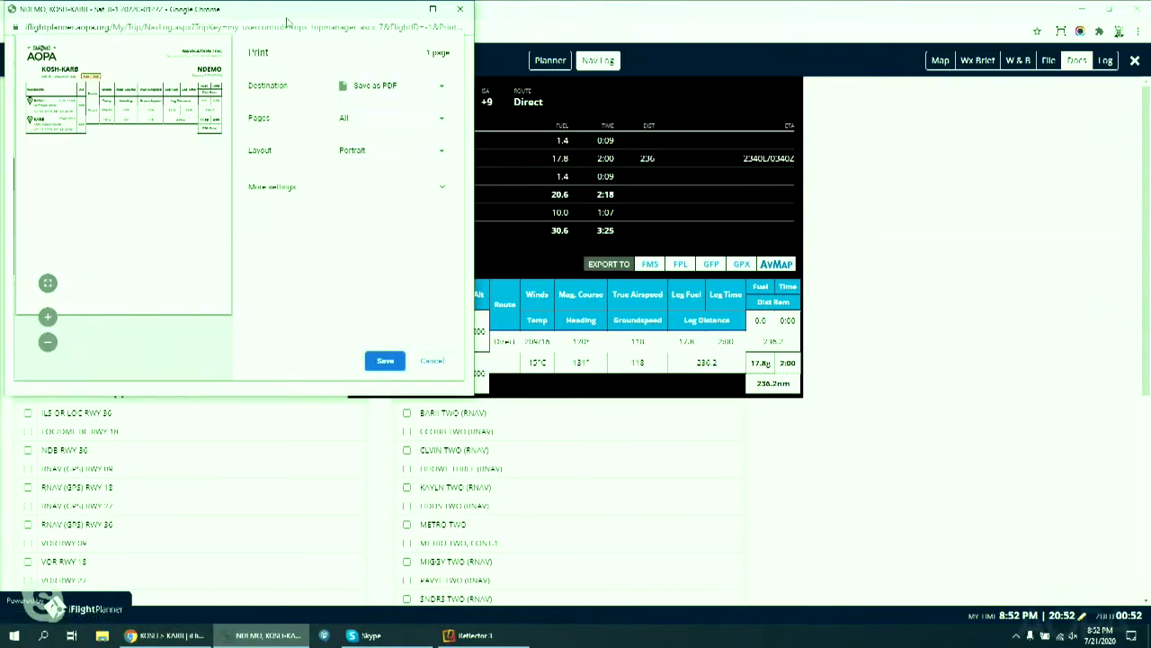
pyautogui.moveTo(295, 16); pyautogui.dragTo(633, 181)
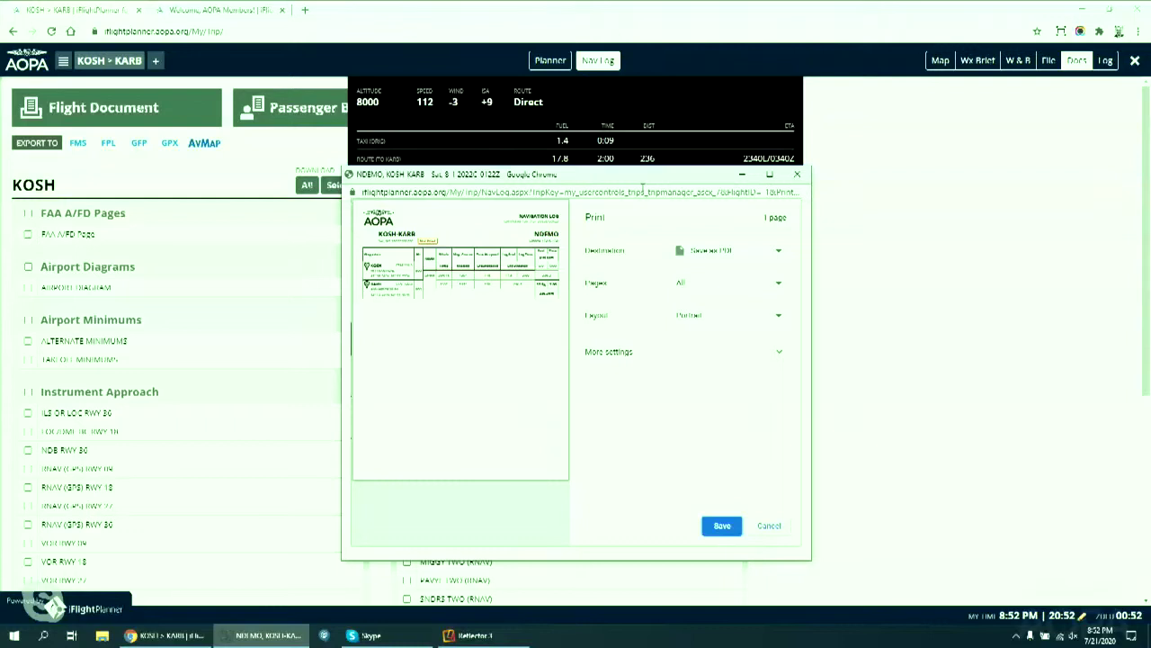
pyautogui.click(777, 527)
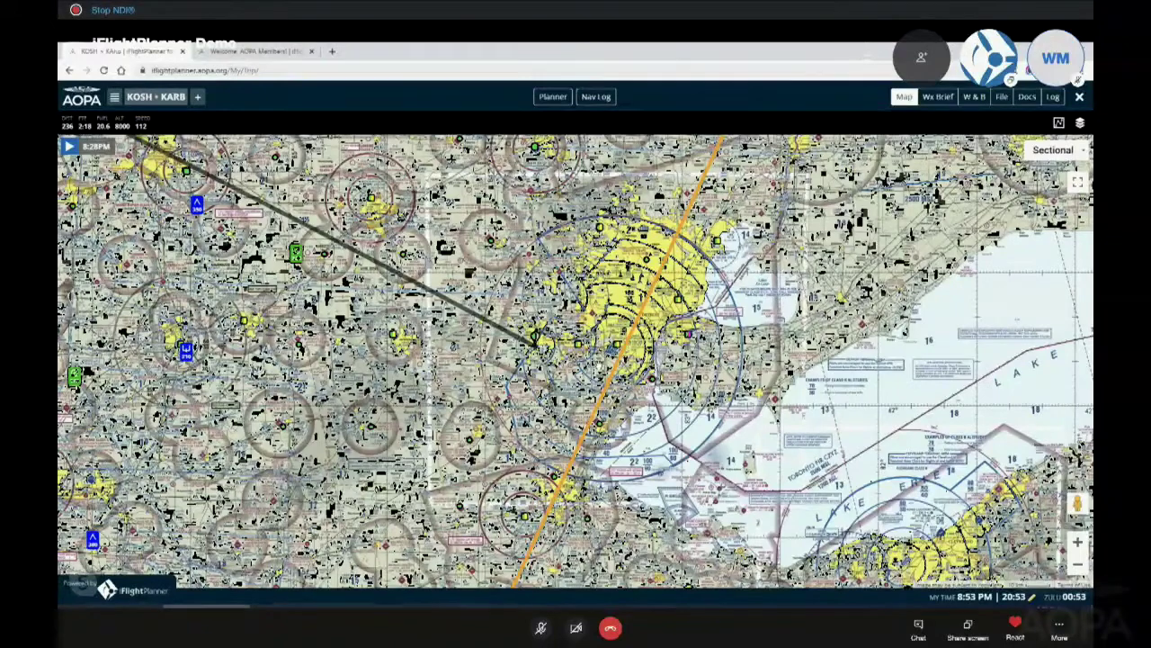
# List the airspace at a point southwest of Detroit, examine the altitude limits of the Detroit Class B areas, and close the list.
pyautogui.click(601, 363)
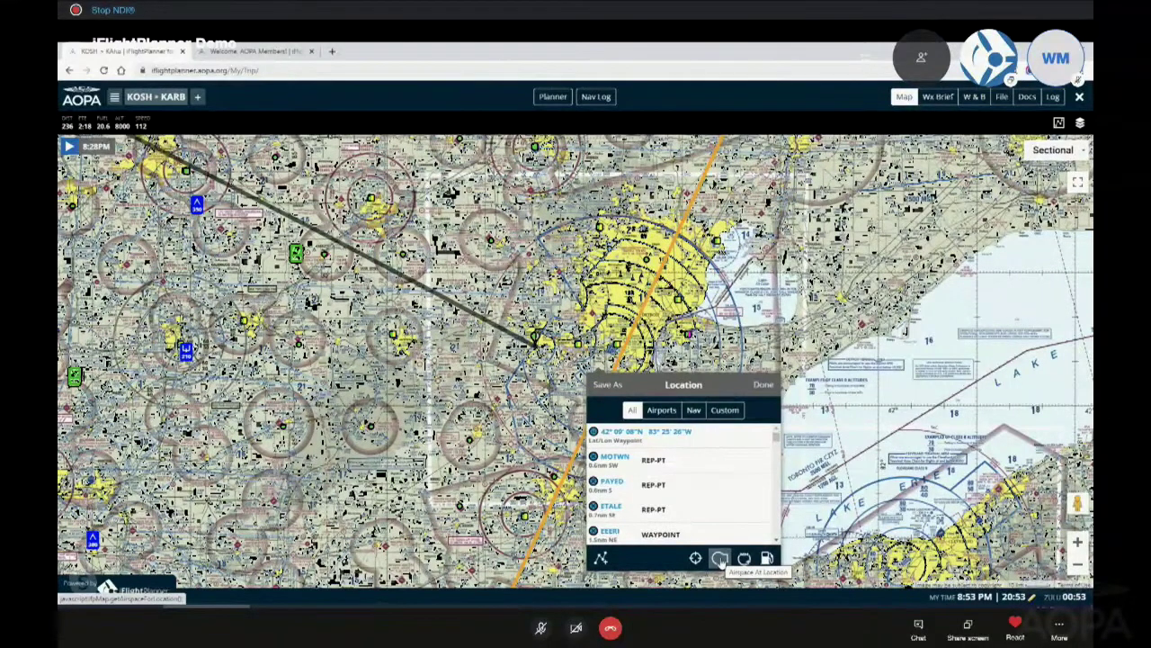
pyautogui.click(720, 559)
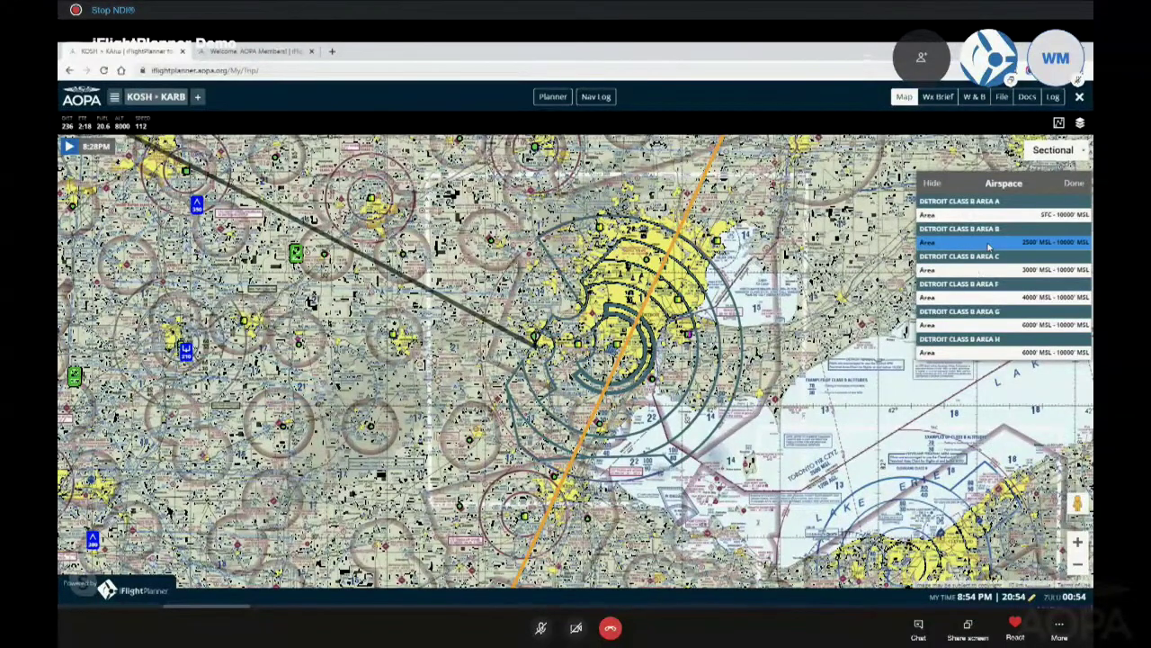
pyautogui.moveTo(1032, 220)
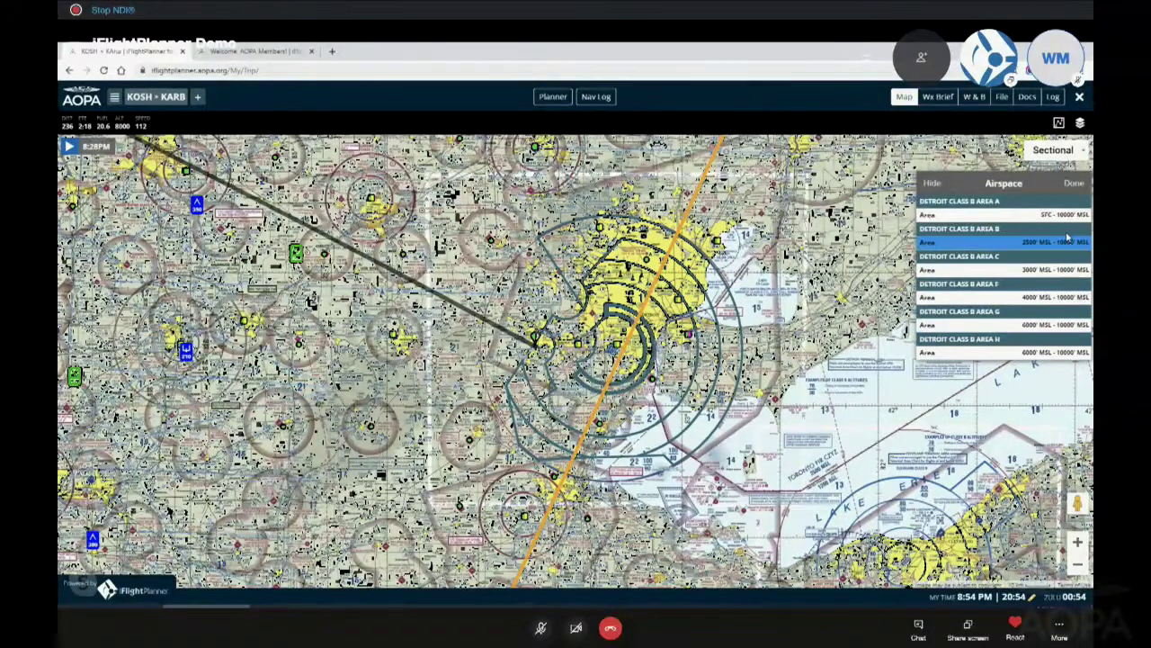
pyautogui.click(1074, 185)
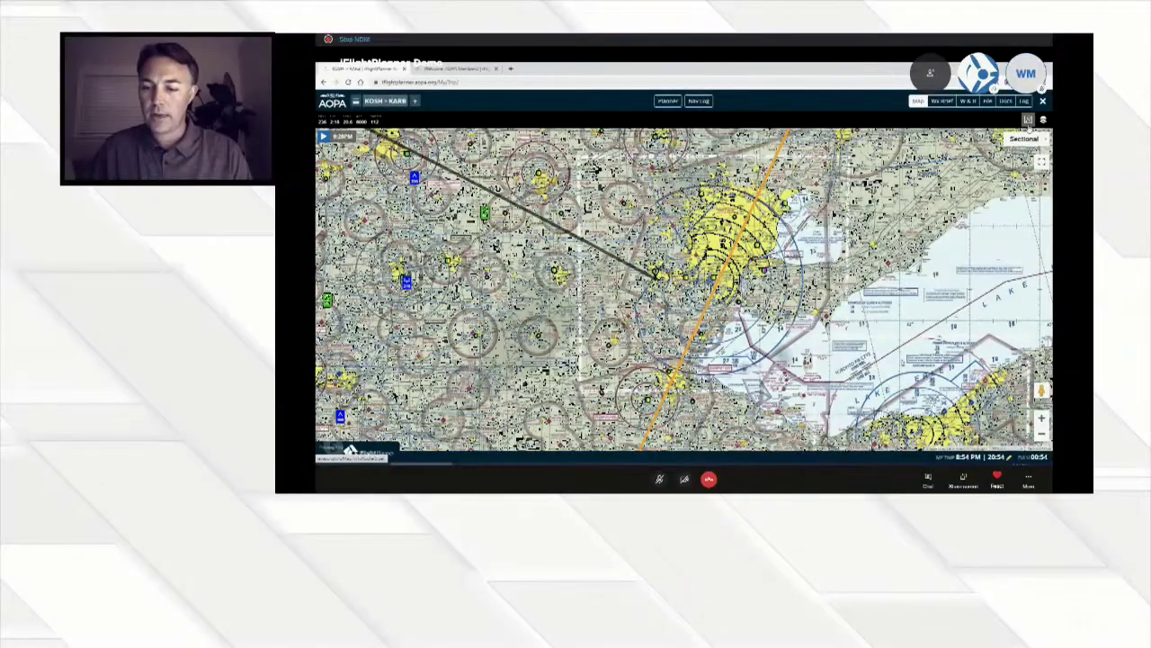
pyautogui.click(1059, 131)
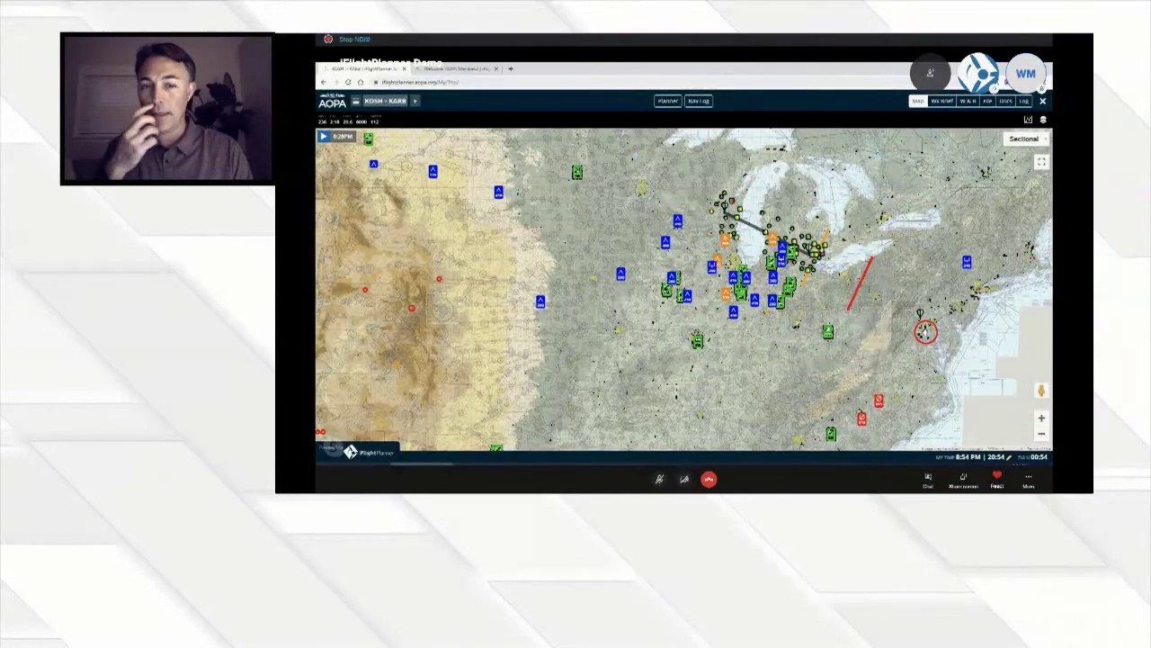
# List the airspace over the Washington, DC area, read the definition of TFR 1/1155, and close the airspace list.
pyautogui.click(925, 332)
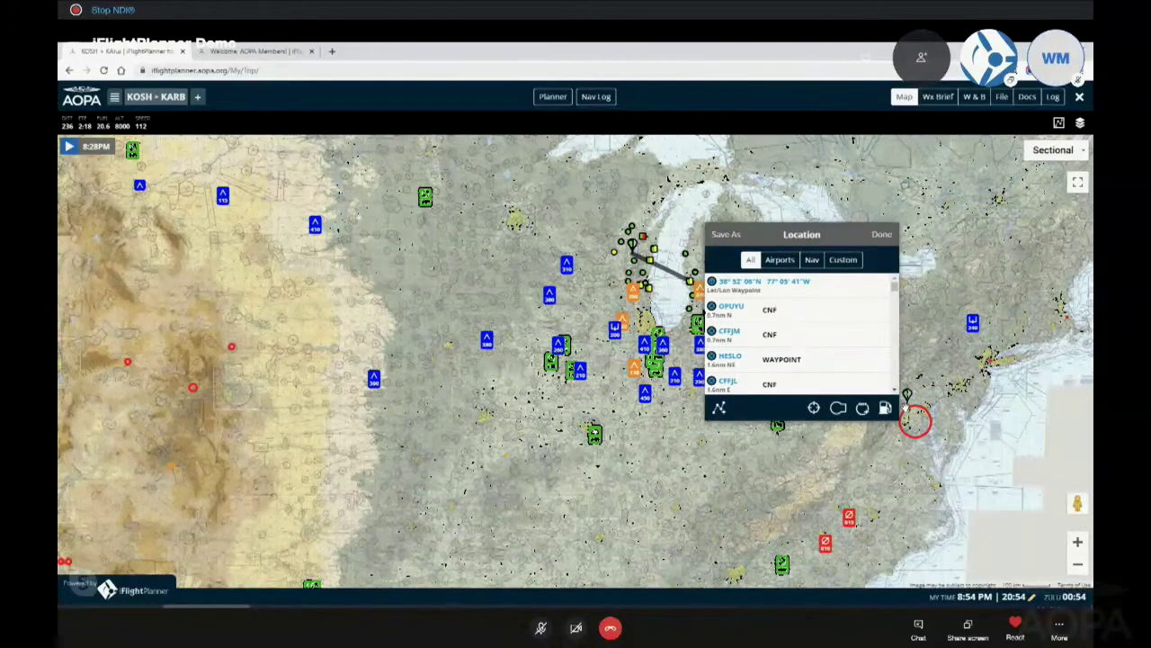
pyautogui.click(907, 396)
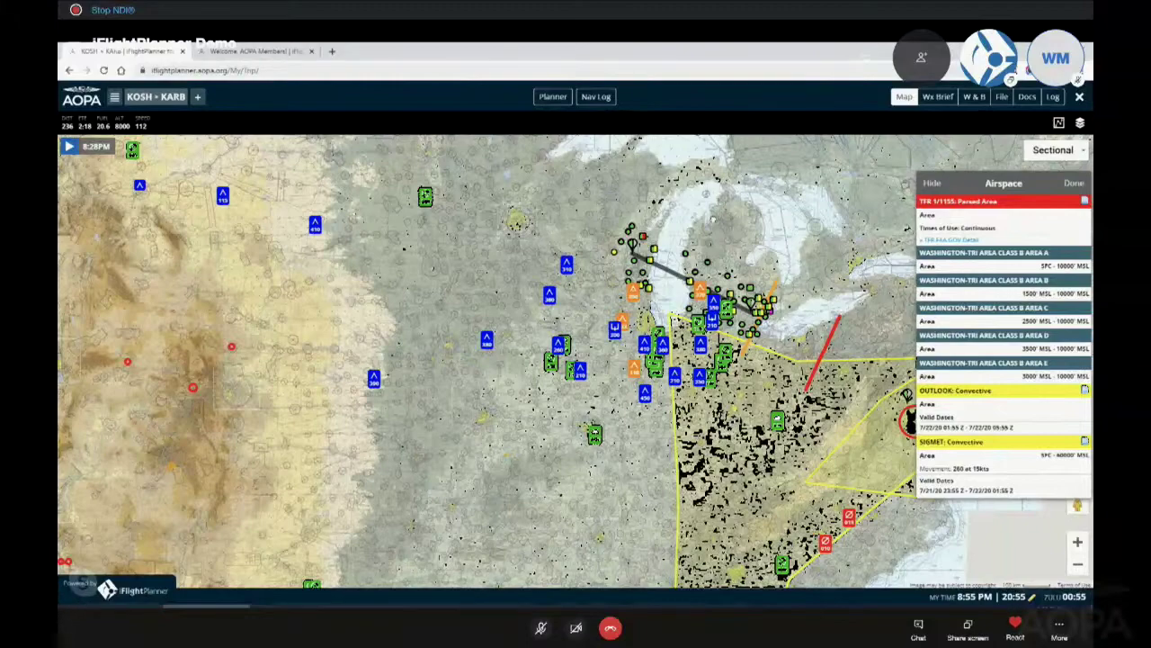
pyautogui.scroll(1, 860, 413)
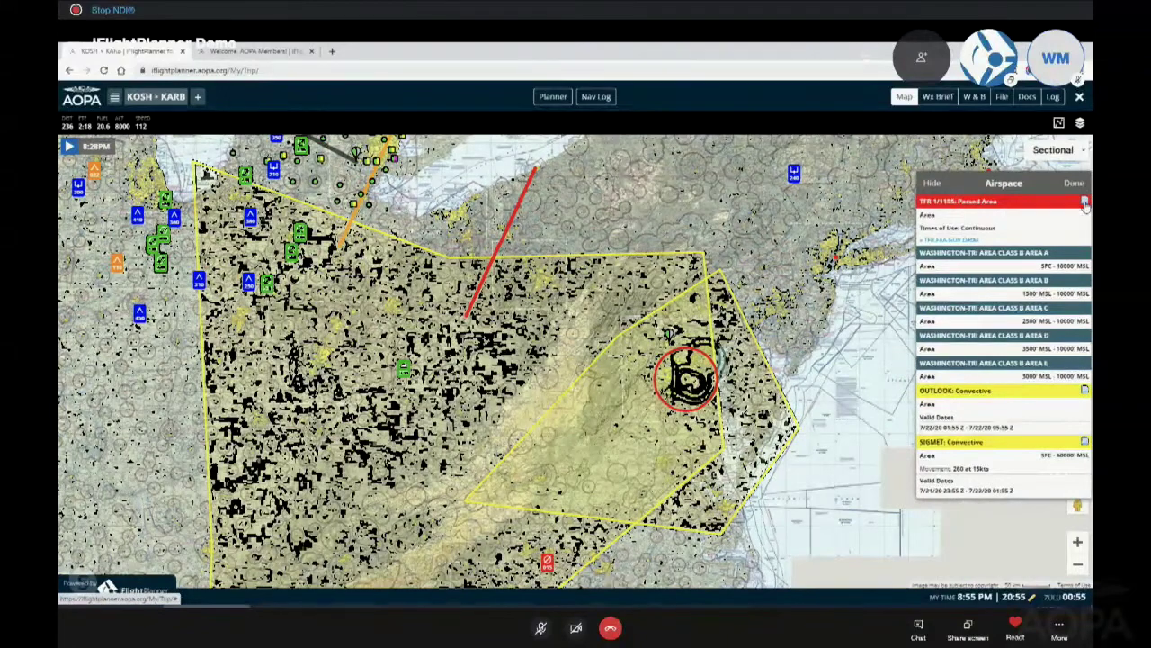
pyautogui.click(1085, 203)
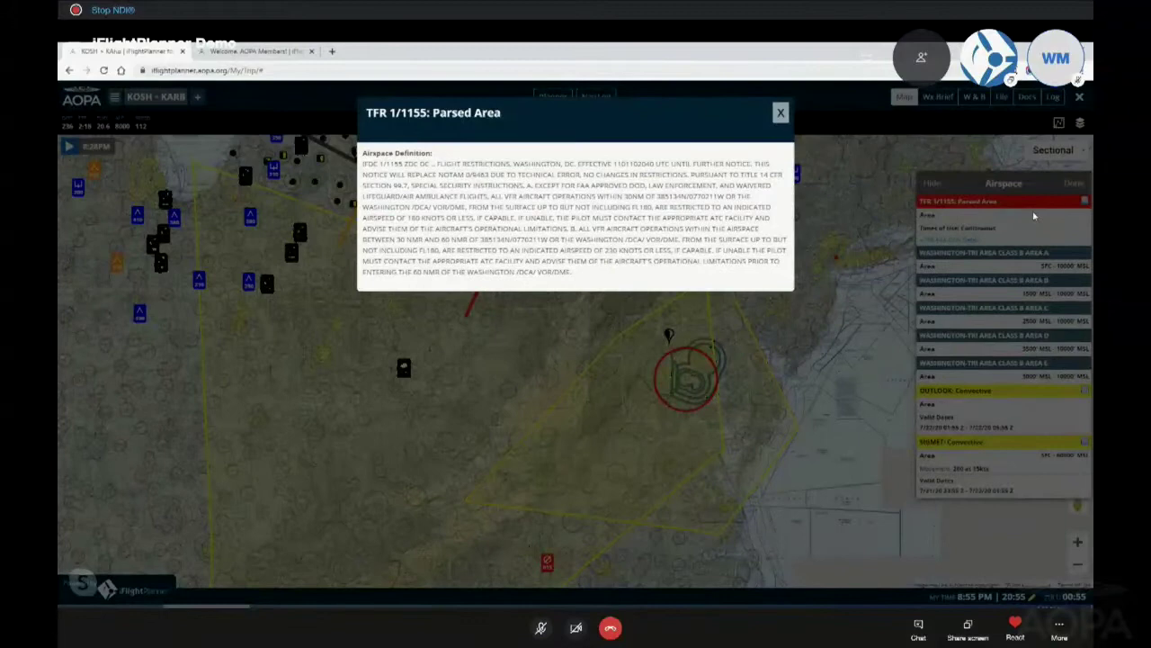
pyautogui.click(780, 112)
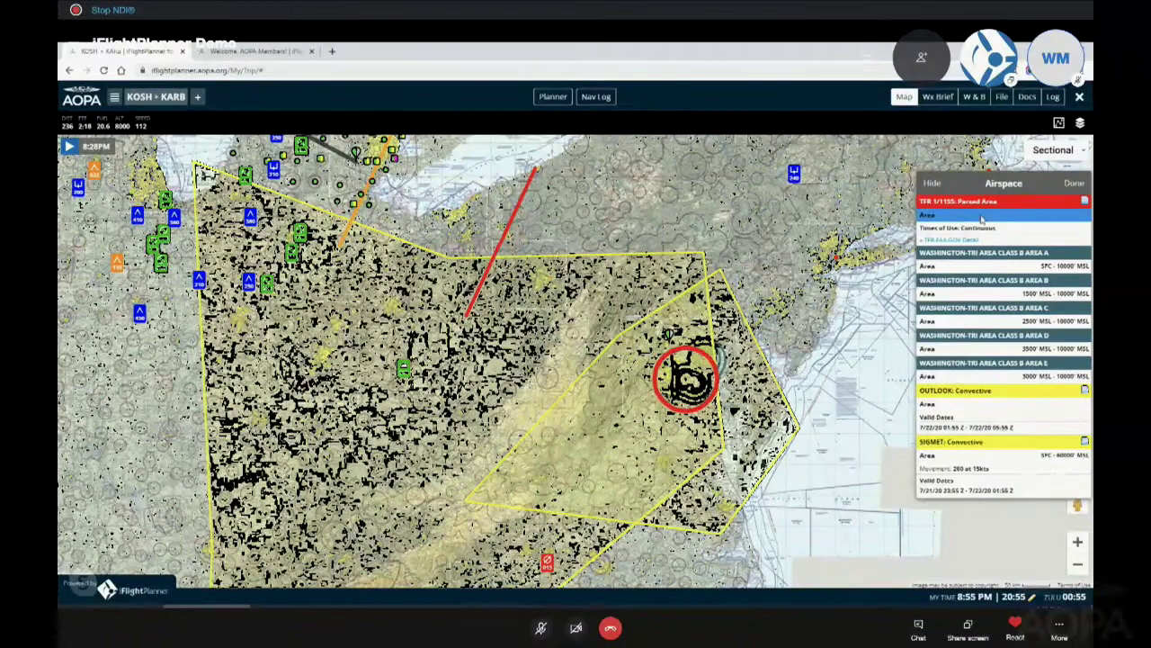
pyautogui.click(1075, 185)
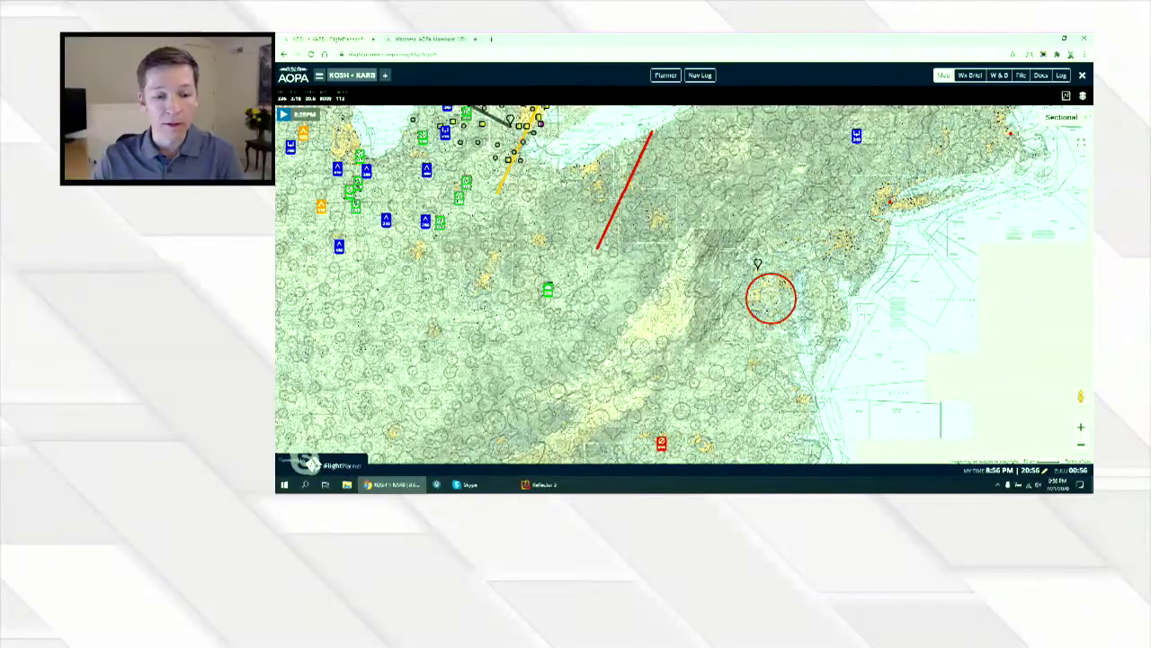
# Turn on the All SUA map layer to display every type of special use airspace around the KOSH–KARB route.
pyautogui.click(1081, 447)
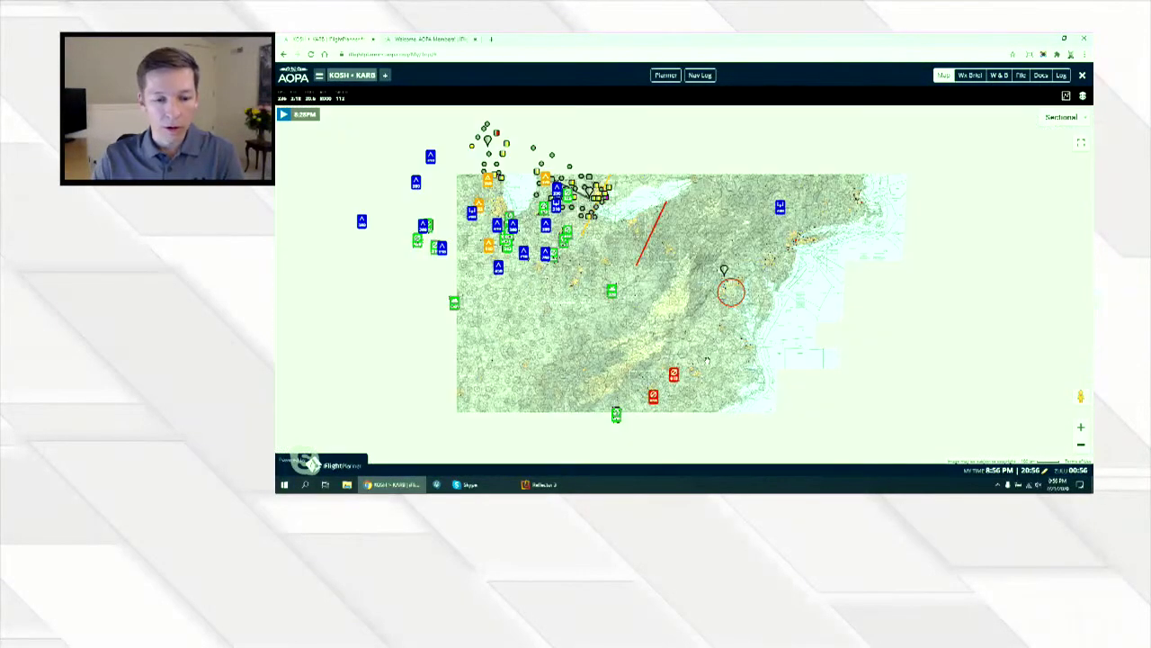
pyautogui.moveTo(707, 360); pyautogui.dragTo(842, 406)
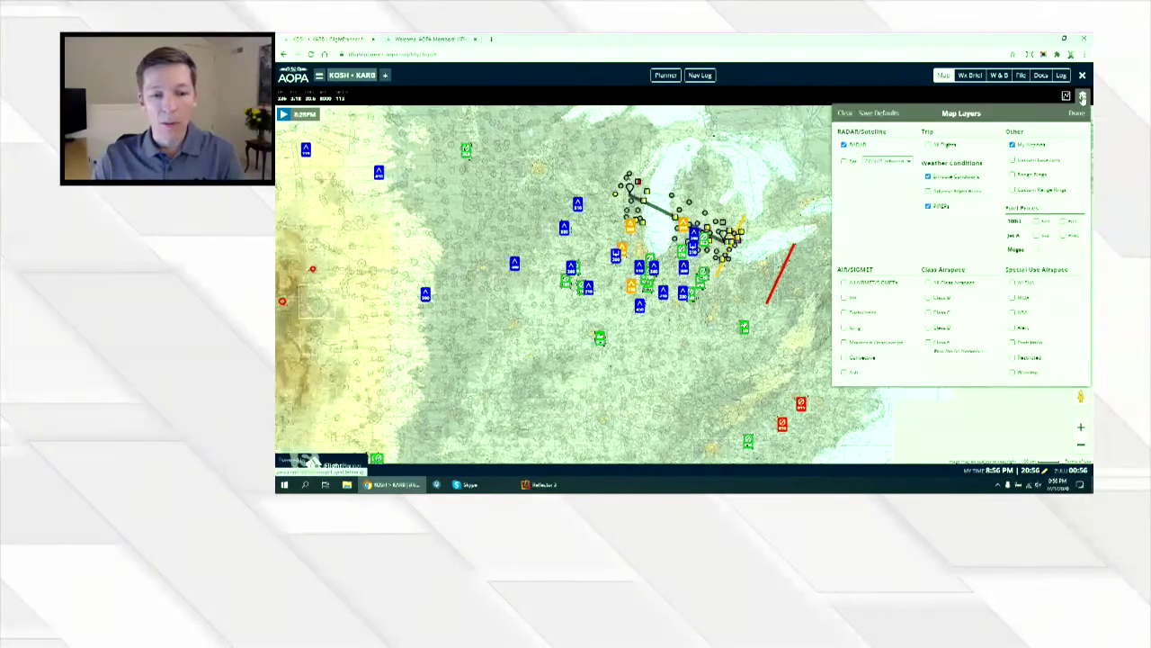
pyautogui.click(1082, 95)
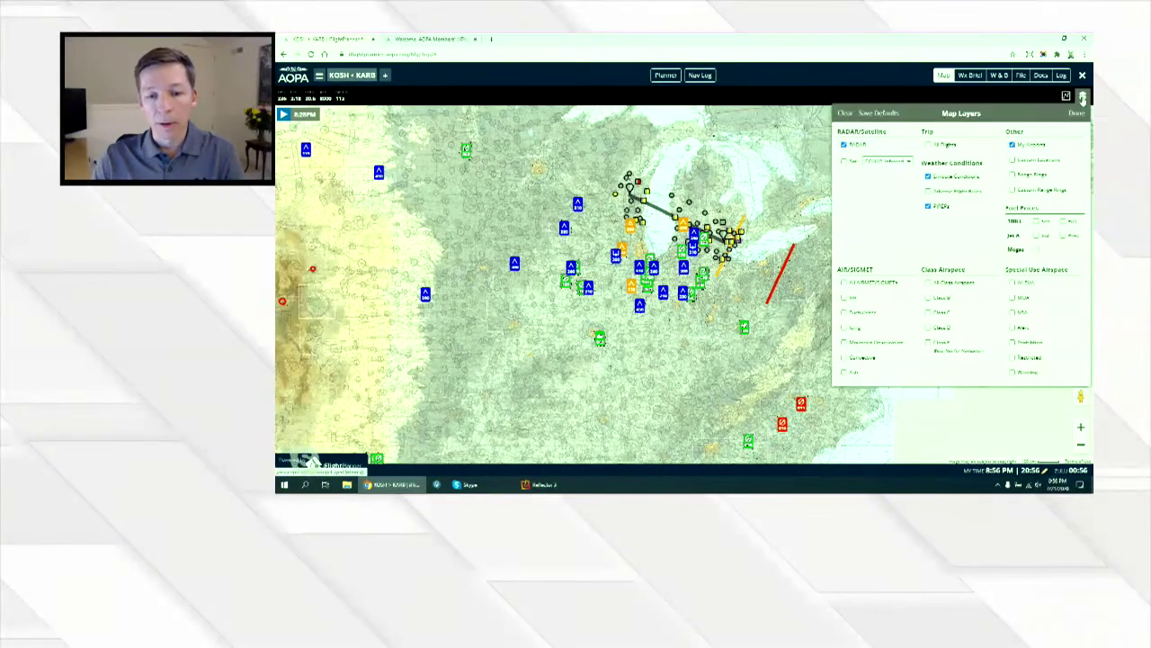
pyautogui.click(1010, 283)
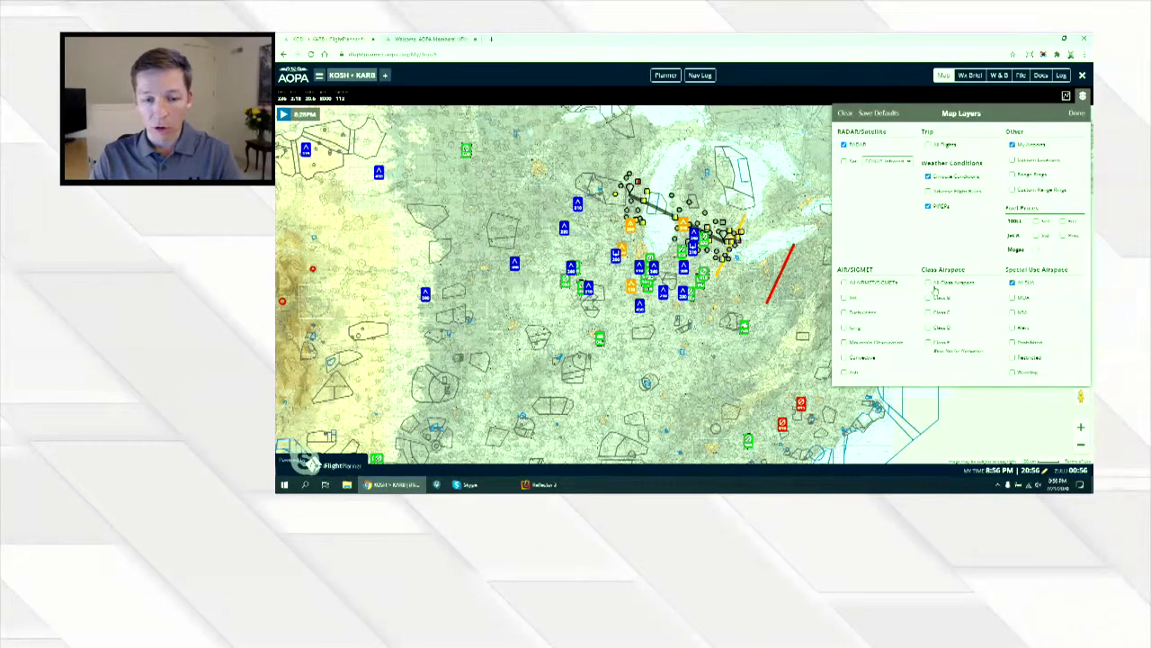
# Examine the IFR, Turbulence and Icing AIRMET/SIGMET layers on the map one at a time, switching each off after viewing it.
pyautogui.click(843, 298)
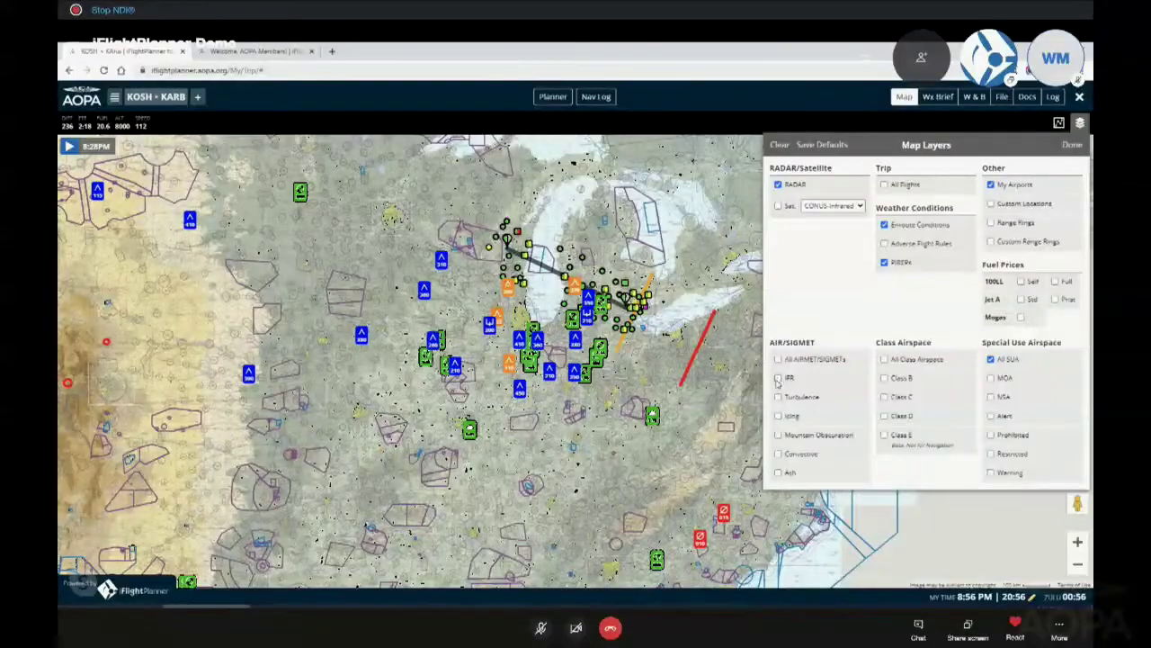
pyautogui.click(843, 312)
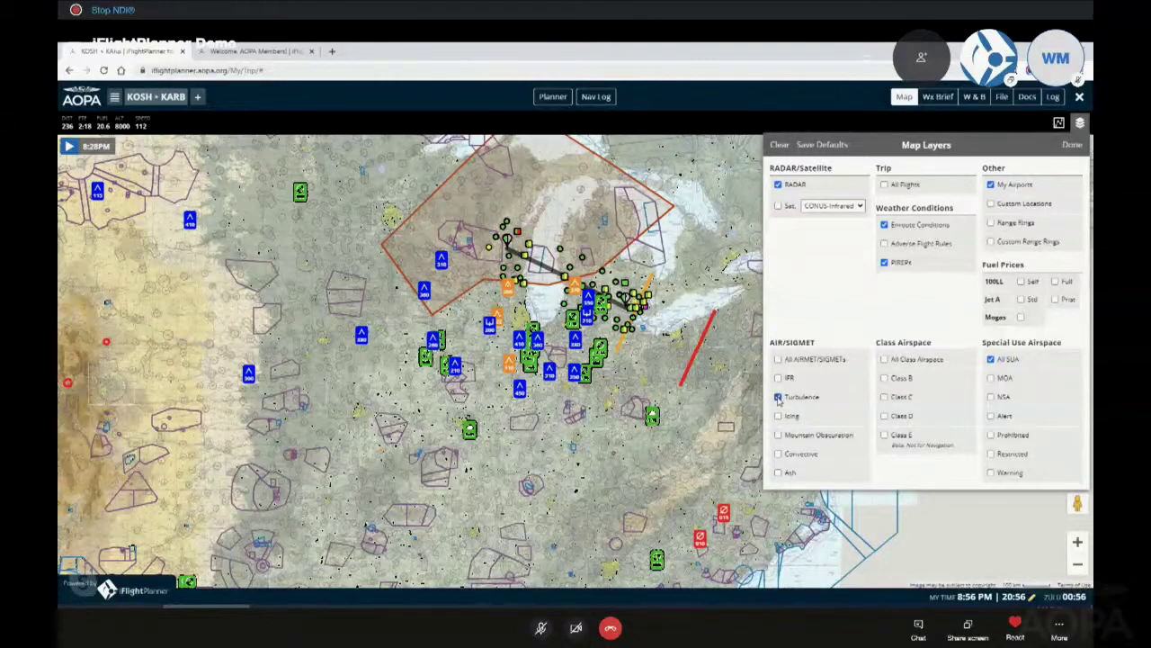
pyautogui.click(778, 397)
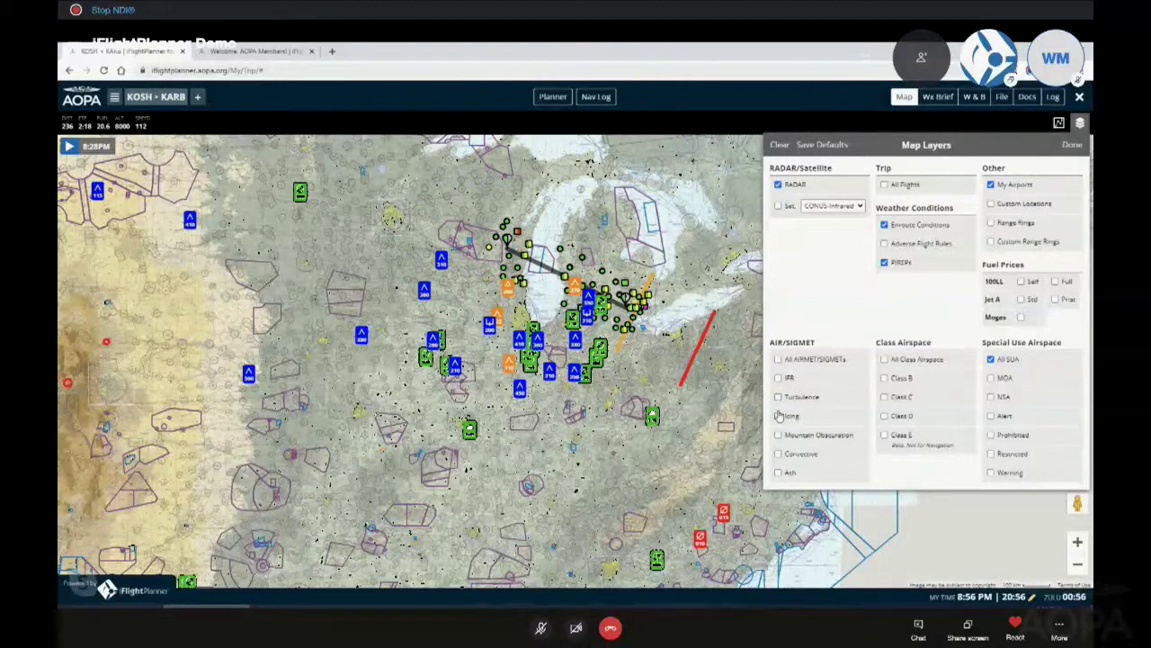
pyautogui.click(779, 416)
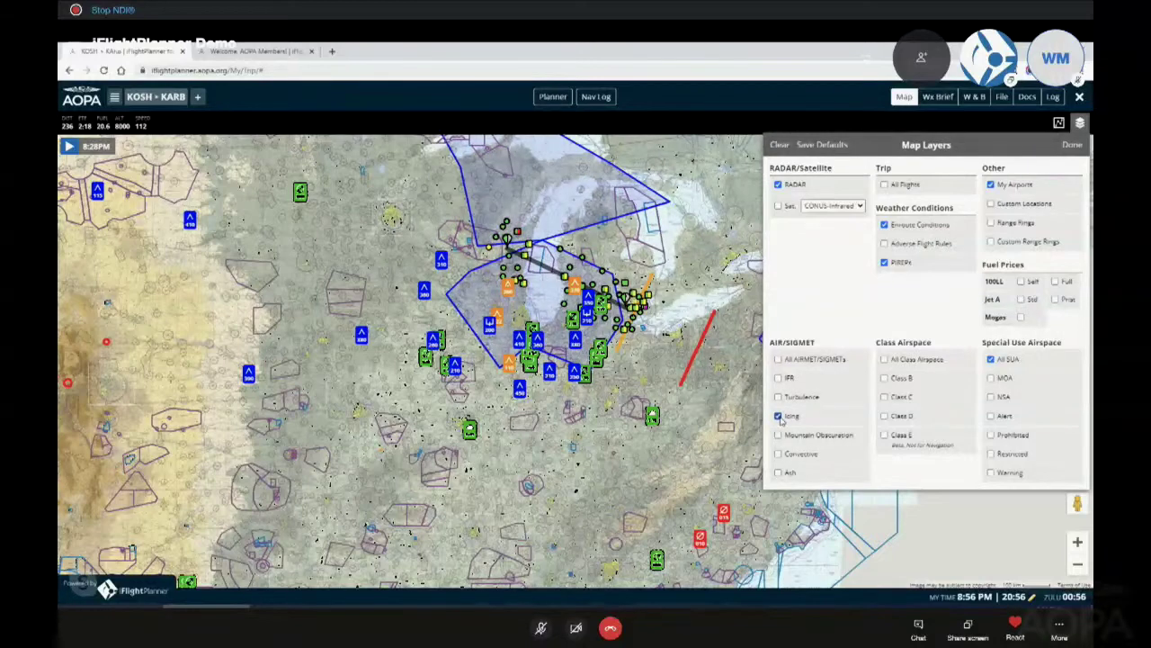
pyautogui.click(779, 416)
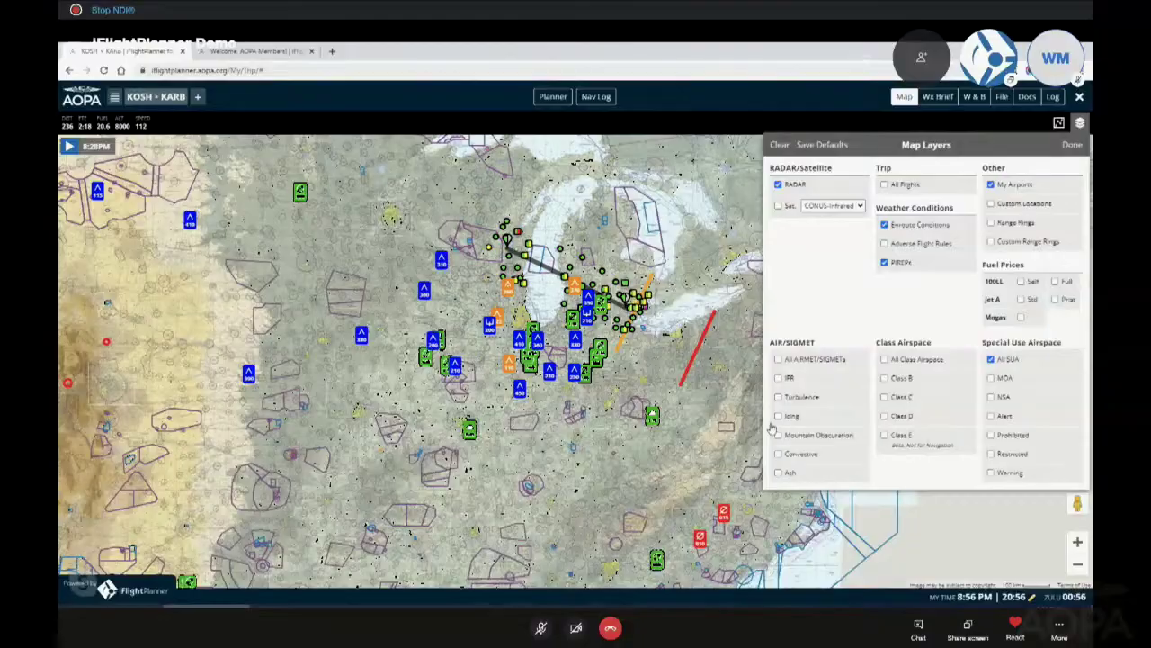